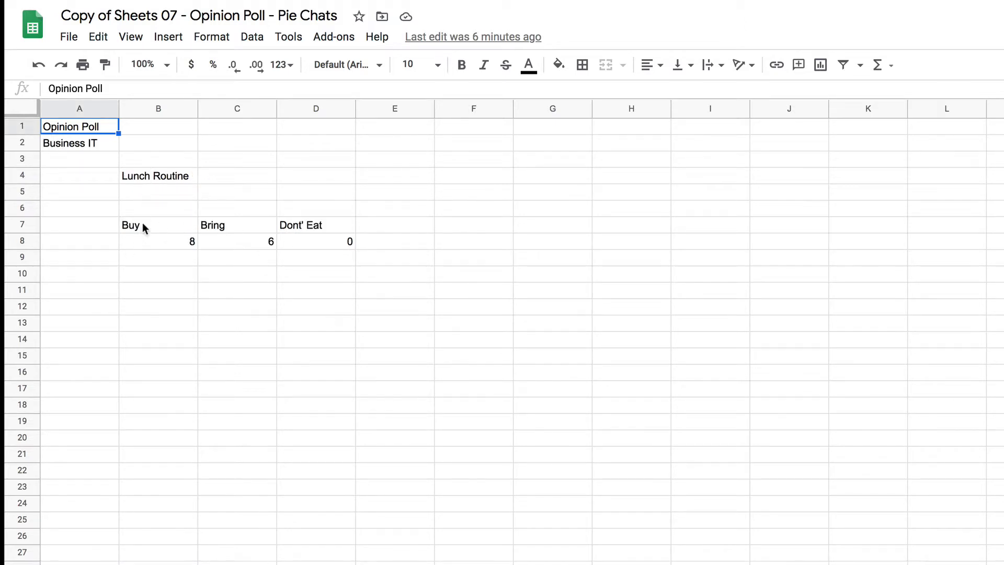
# Center-align the lunch routine headings and counts in B7:D8
pyautogui.moveTo(142, 222); pyautogui.dragTo(338, 246)
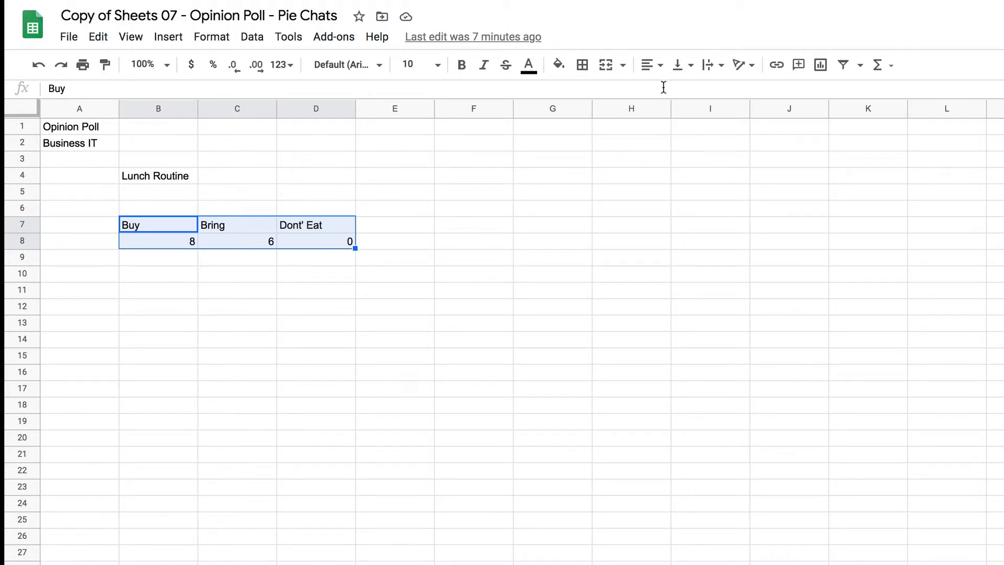
pyautogui.click(661, 66)
pyautogui.click(667, 95)
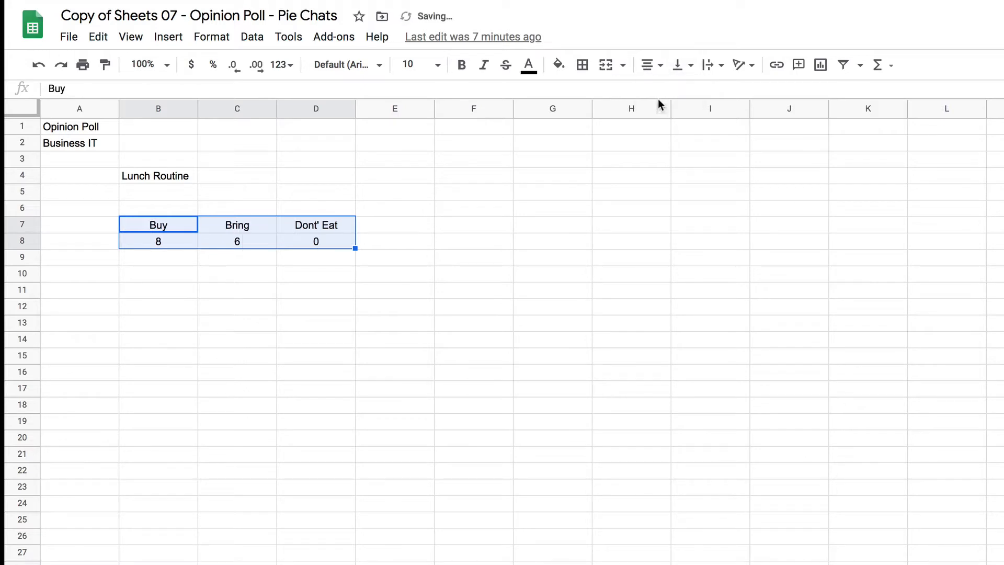
# Set the text in B7:D8 to the Bangers font at size 14
pyautogui.click(380, 65)
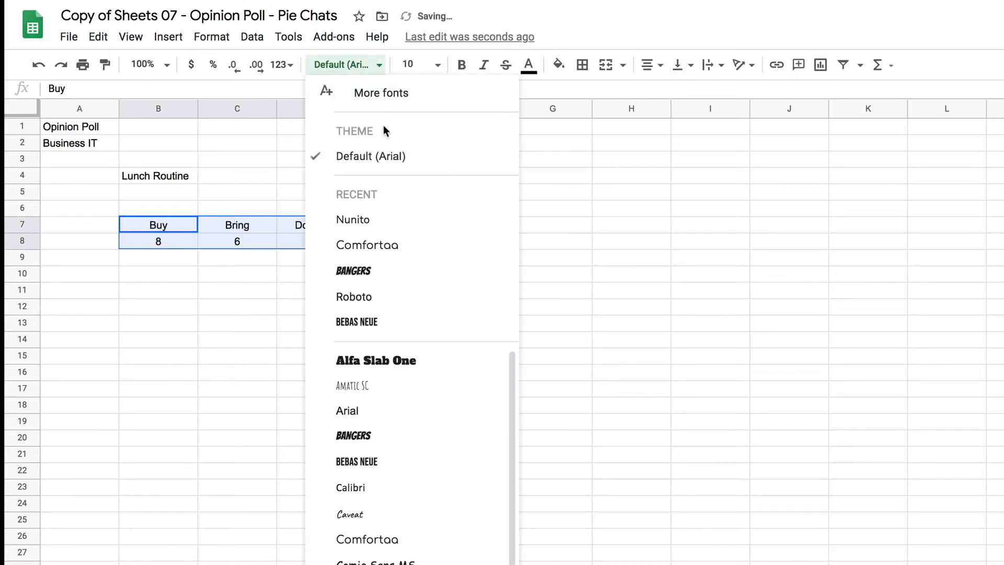
pyautogui.click(353, 436)
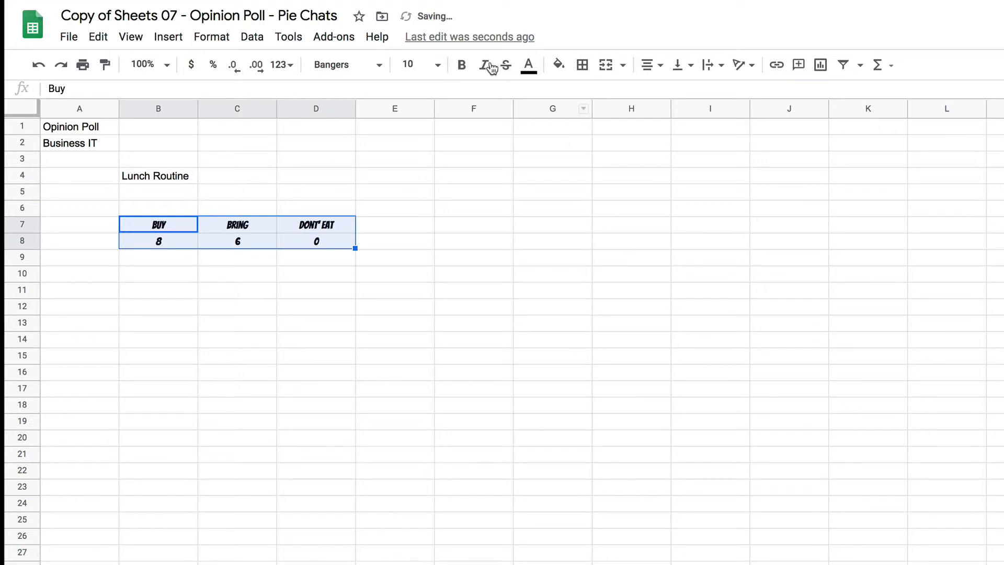
pyautogui.click(437, 65)
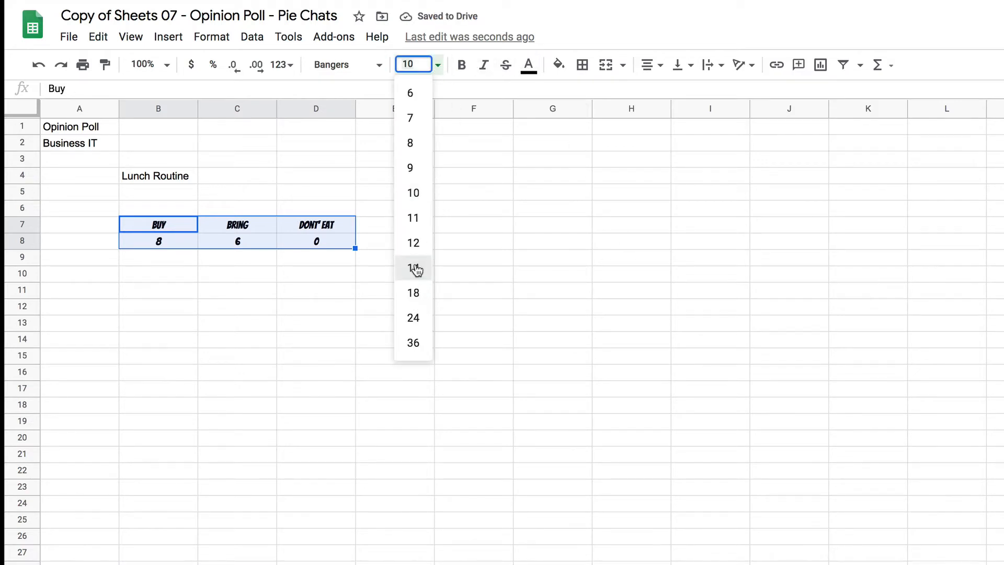
pyautogui.click(414, 267)
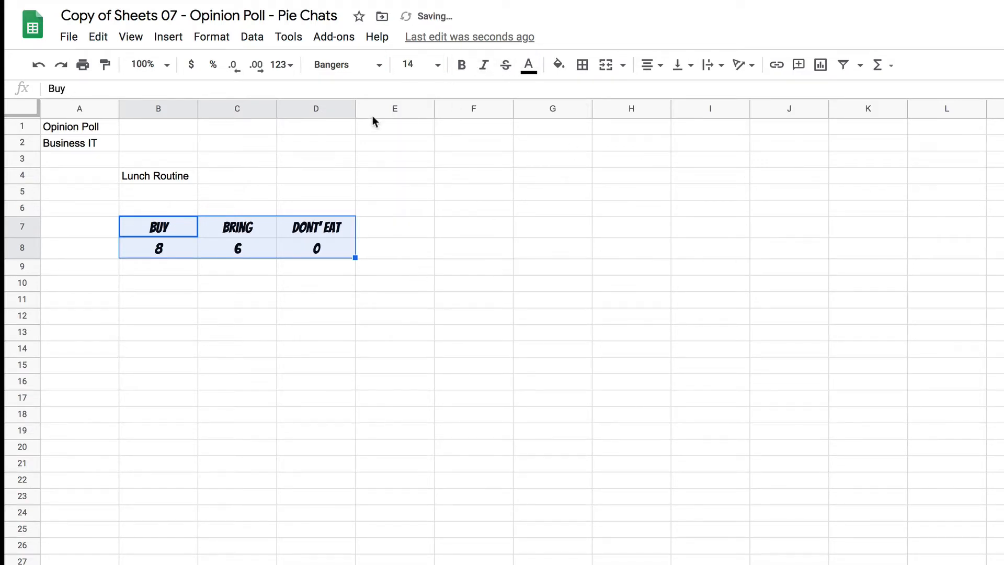
# Apply alternating colors with a cyan header row to B7:D8
pyautogui.click(226, 38)
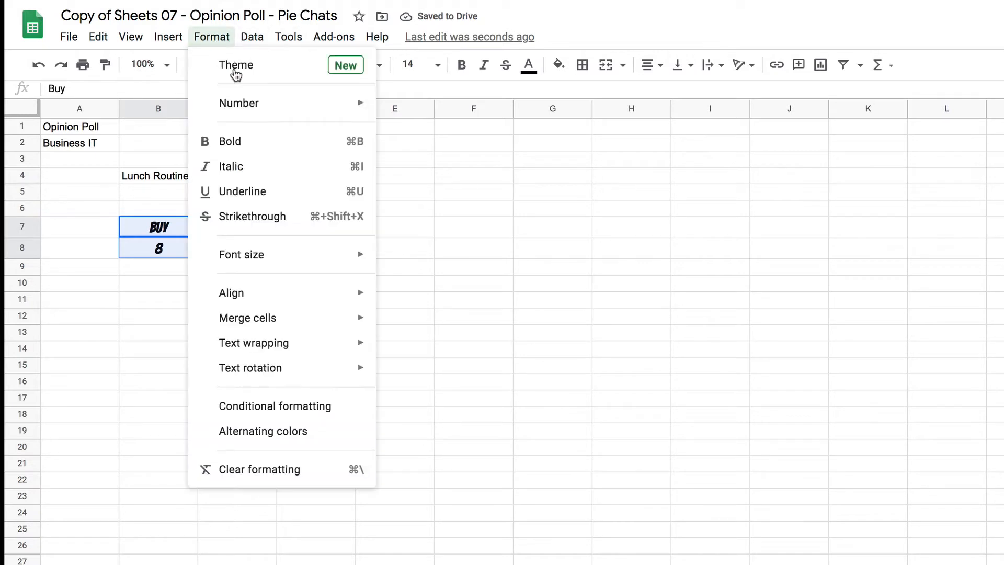
pyautogui.click(277, 432)
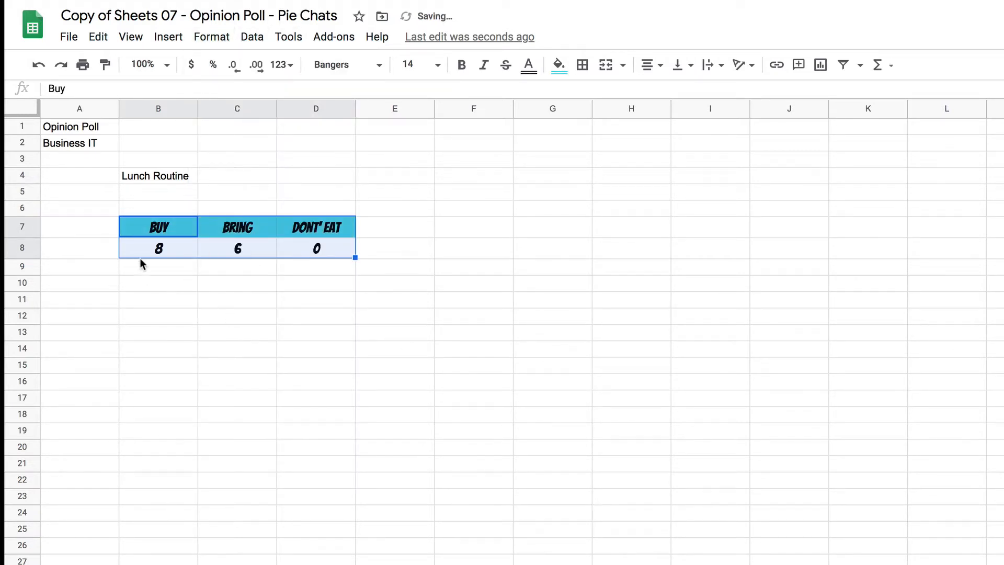
pyautogui.click(163, 302)
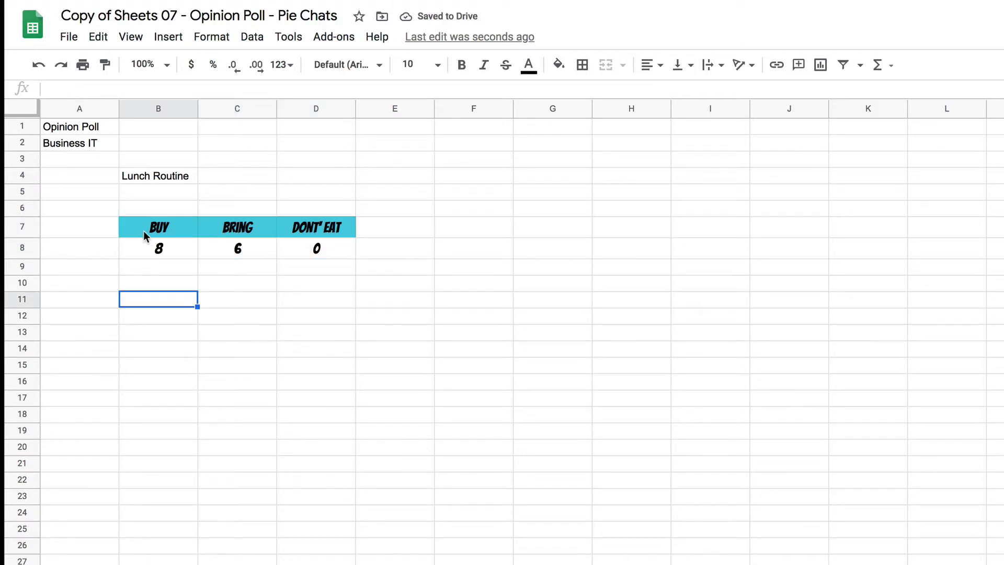
# Add borders around and between all cells in B7:D8
pyautogui.moveTo(145, 233); pyautogui.dragTo(316, 251)
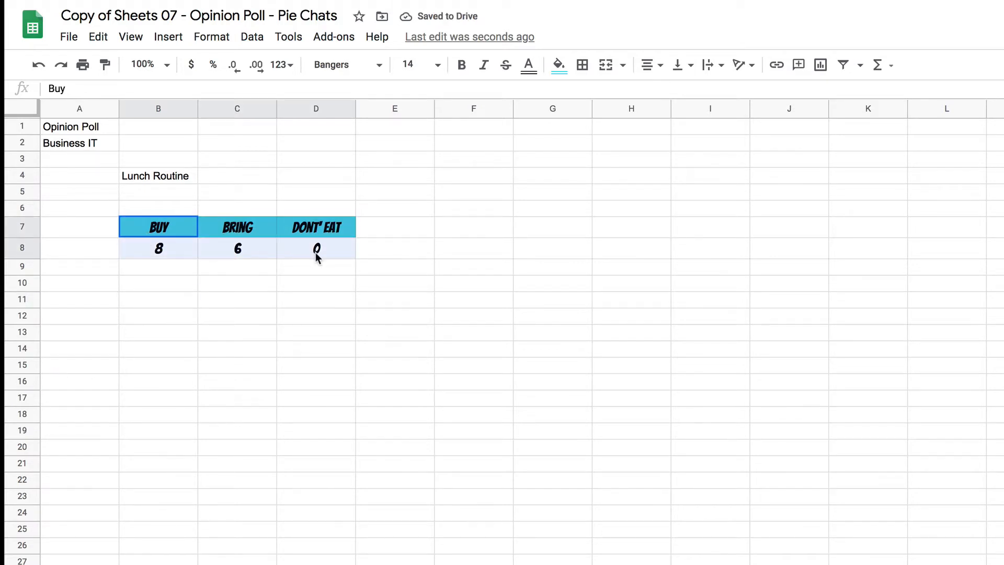
pyautogui.click(582, 65)
pyautogui.click(588, 95)
pyautogui.click(320, 335)
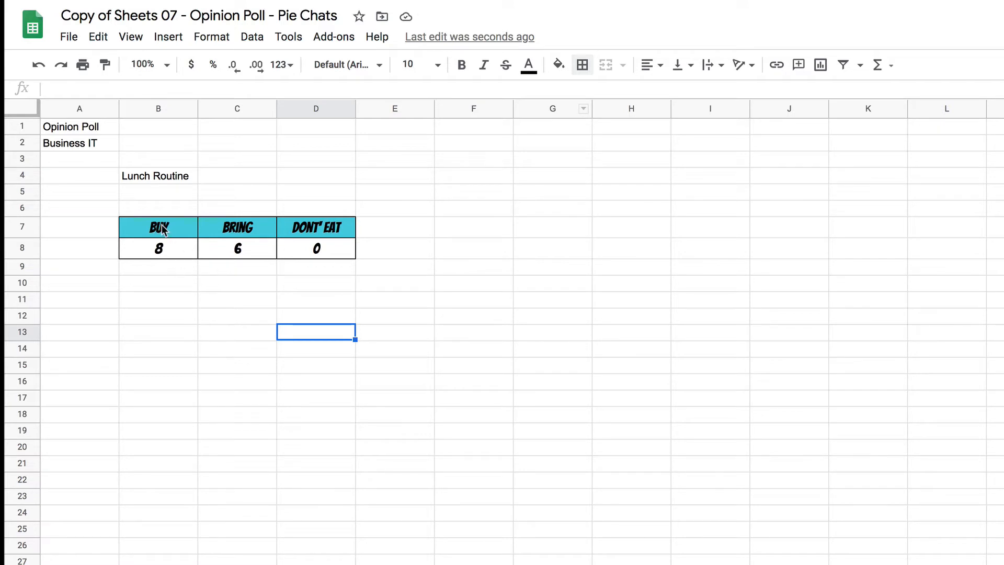
# Insert a pie chart of the data in B7:D8 and move it over columns O to U
pyautogui.moveTo(162, 230); pyautogui.dragTo(322, 245)
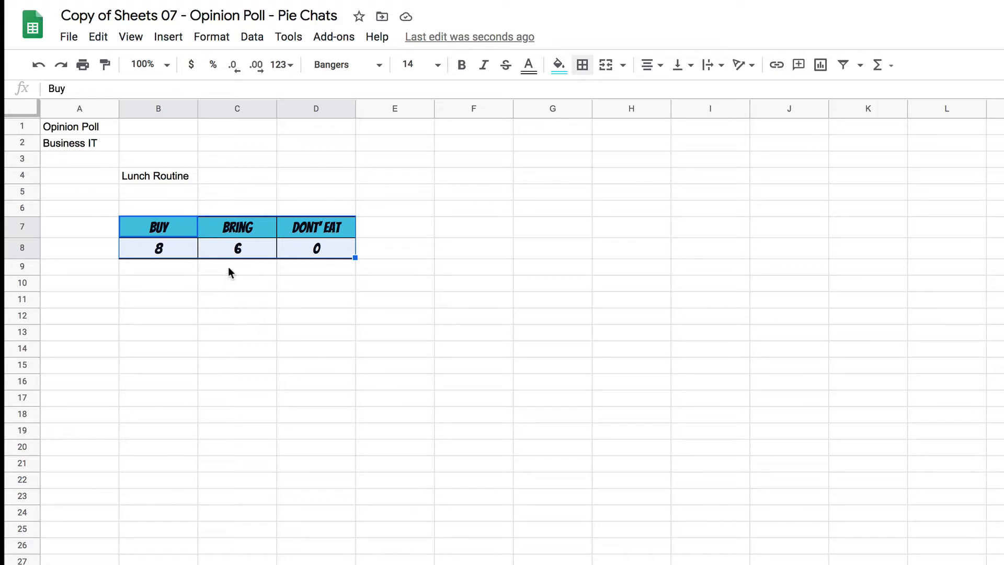
pyautogui.click(296, 289)
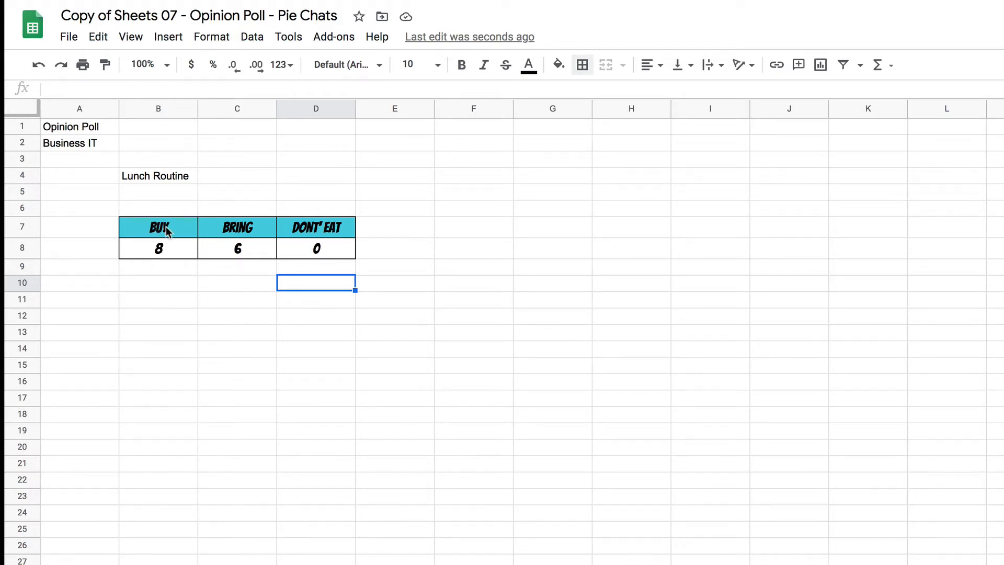
pyautogui.moveTo(165, 227); pyautogui.dragTo(329, 254)
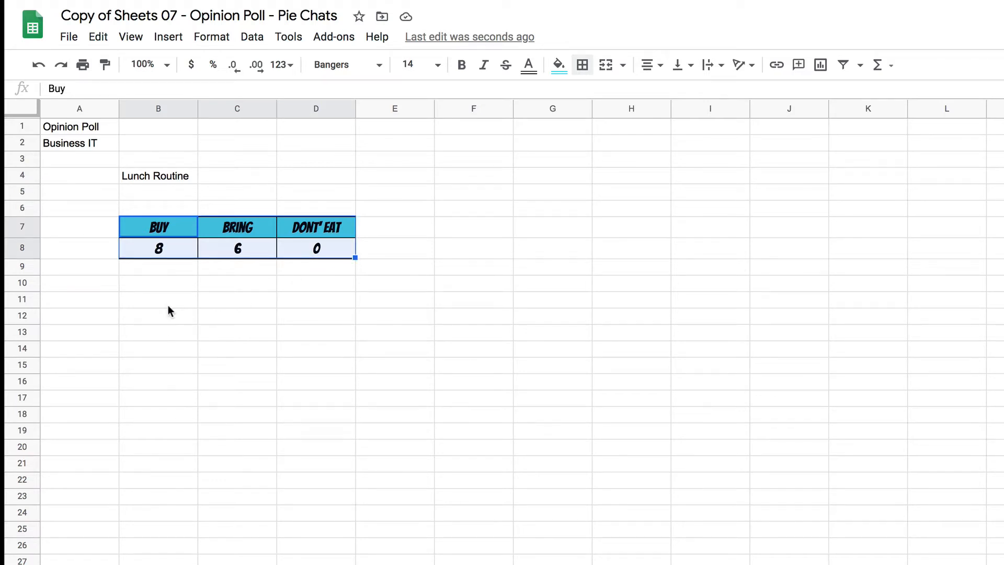
pyautogui.click(169, 38)
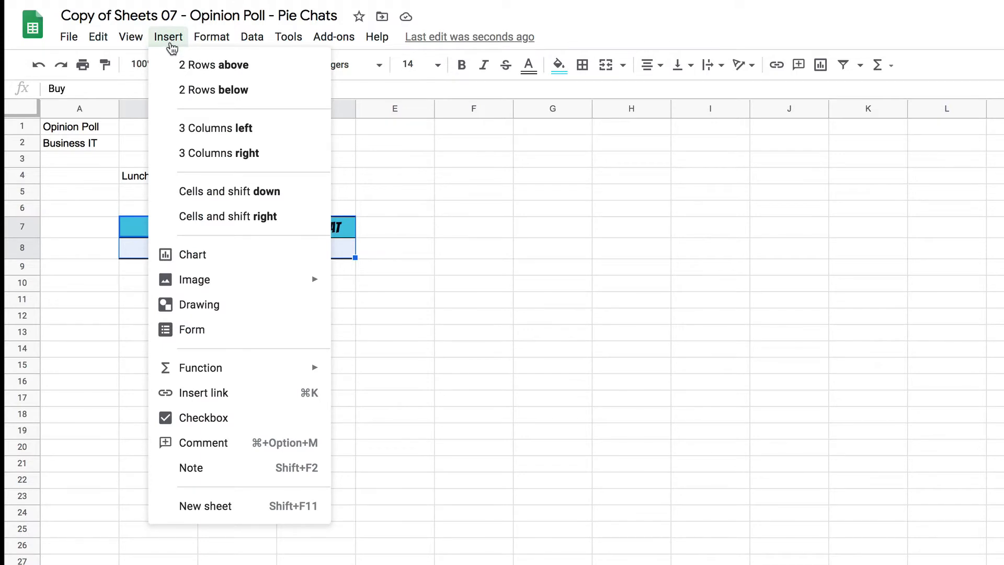
pyautogui.click(190, 254)
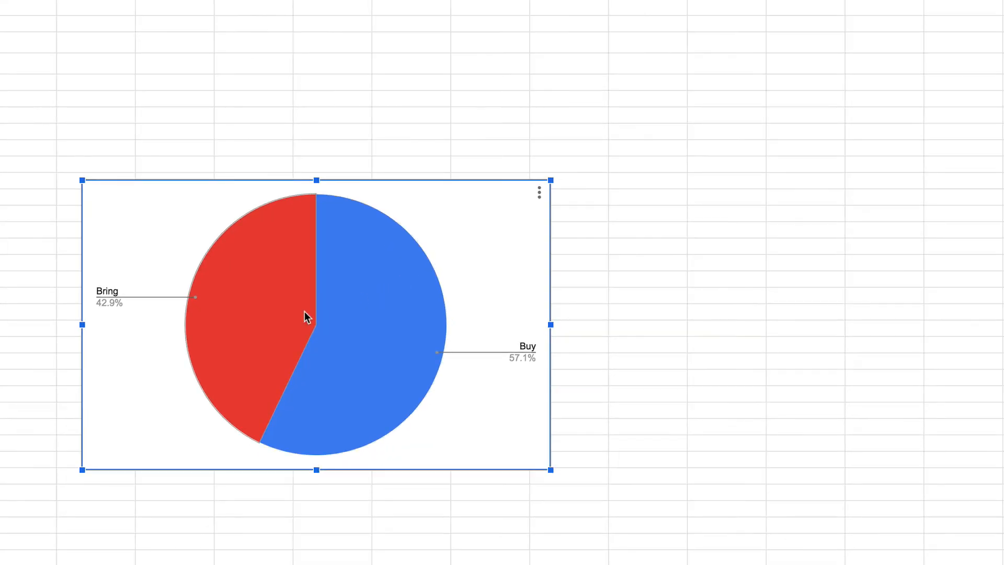
pyautogui.moveTo(309, 310); pyautogui.dragTo(864, 183)
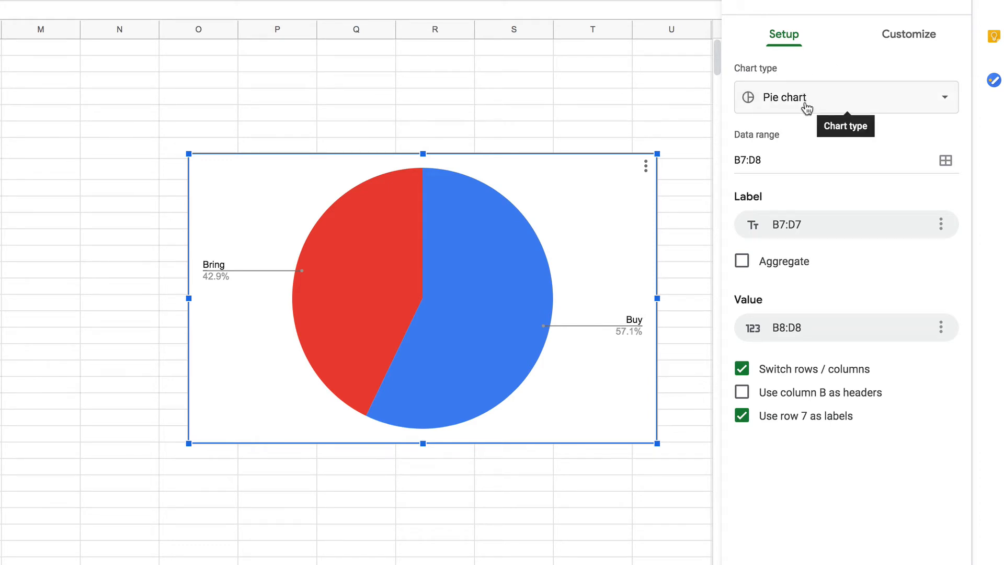
# Try the doughnut and 3D pie chart types, and return the chart to a standard pie chart
pyautogui.click(807, 107)
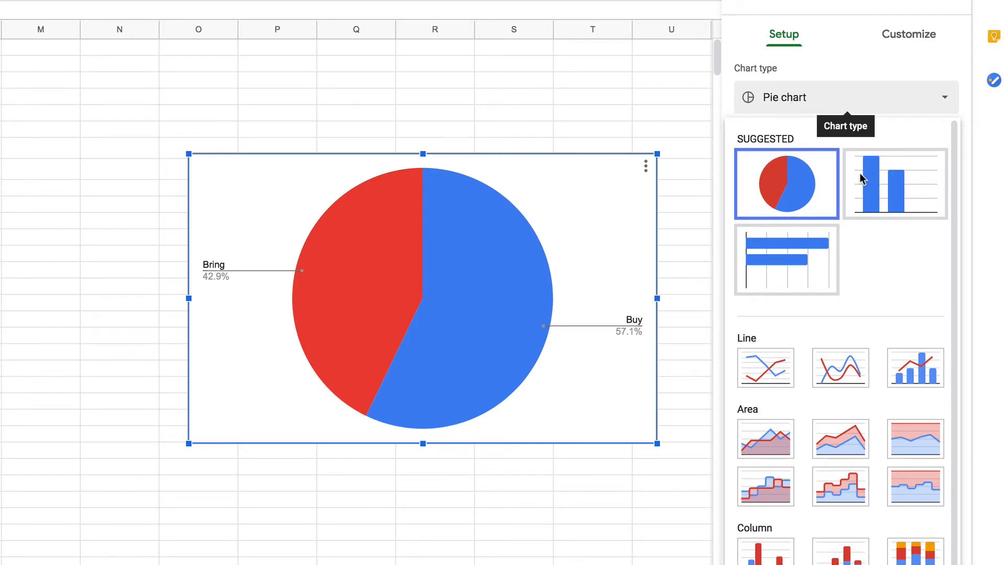
pyautogui.scroll(-5, 954, 282)
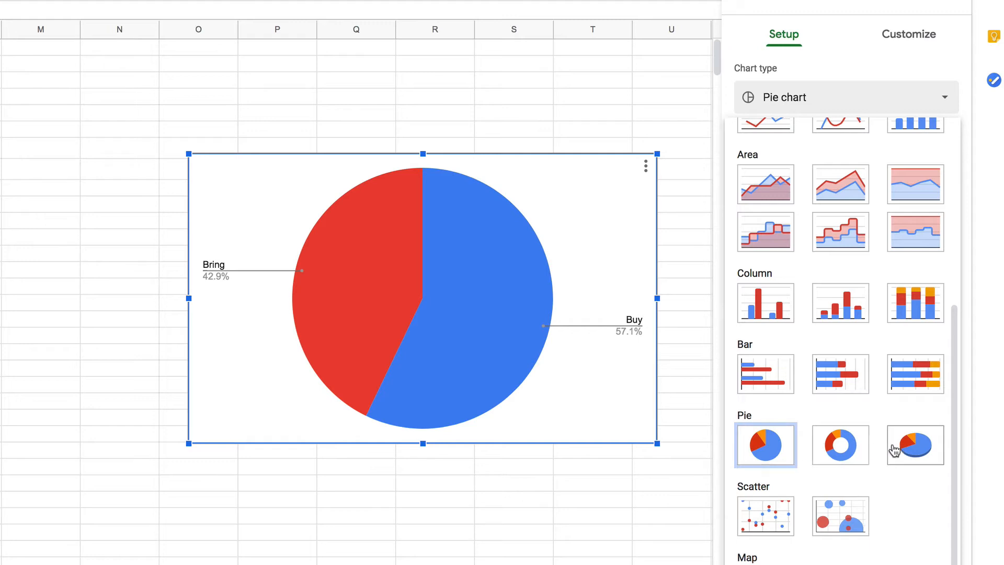
pyautogui.click(842, 451)
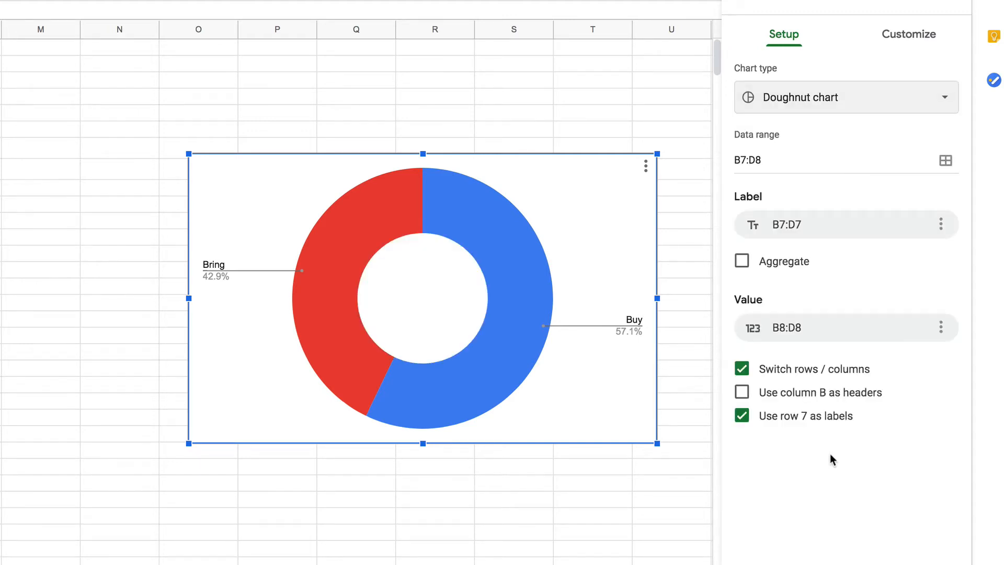
pyautogui.click(862, 99)
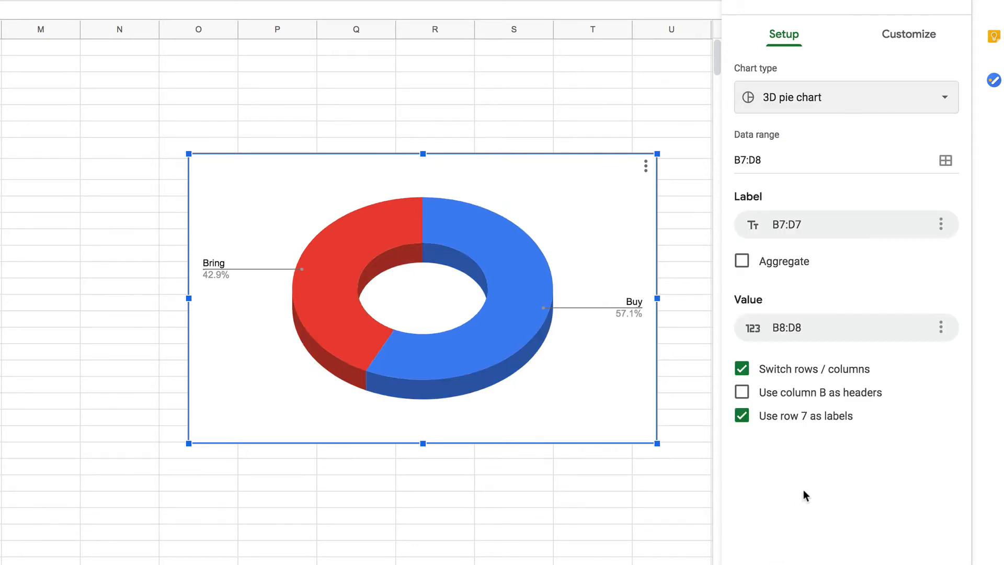
pyautogui.click(802, 111)
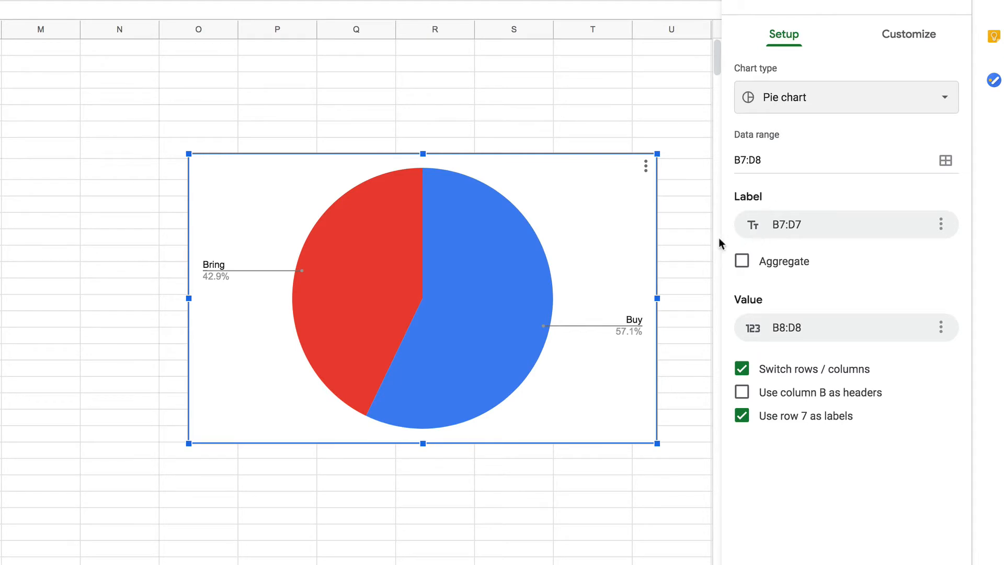
pyautogui.click(817, 95)
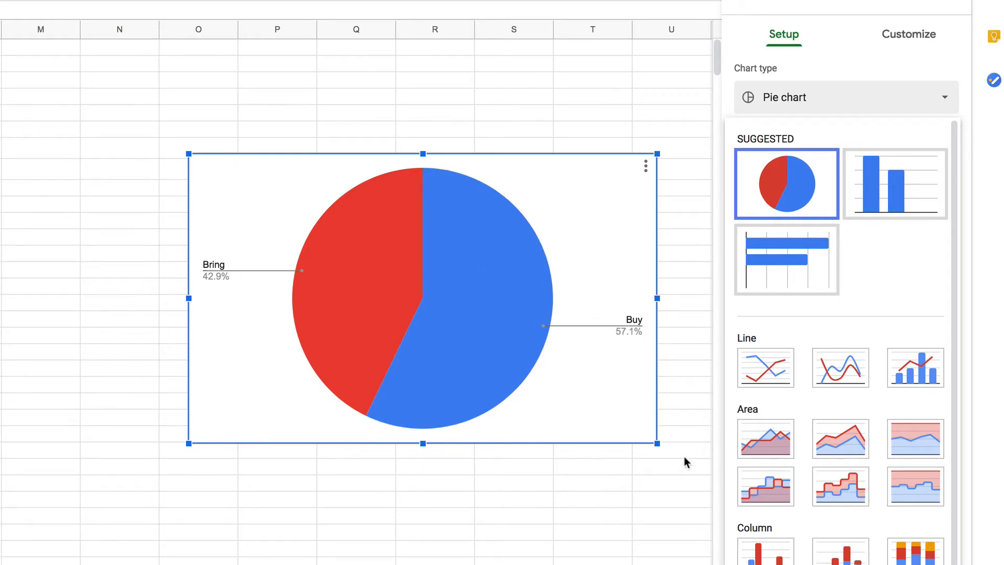
# Add the title "Lunch Habits" to the pie chart and center it
pyautogui.click(899, 37)
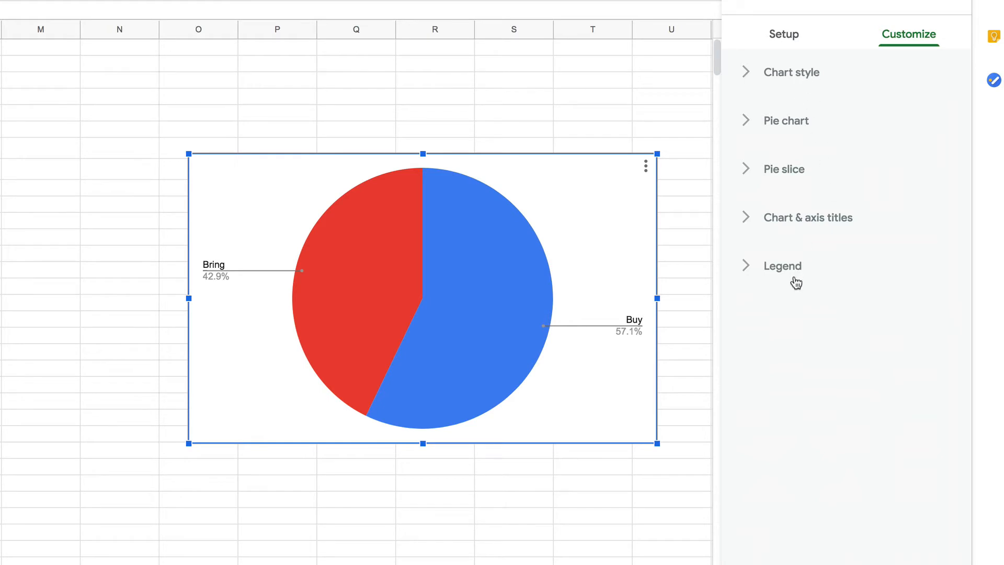
pyautogui.click(745, 217)
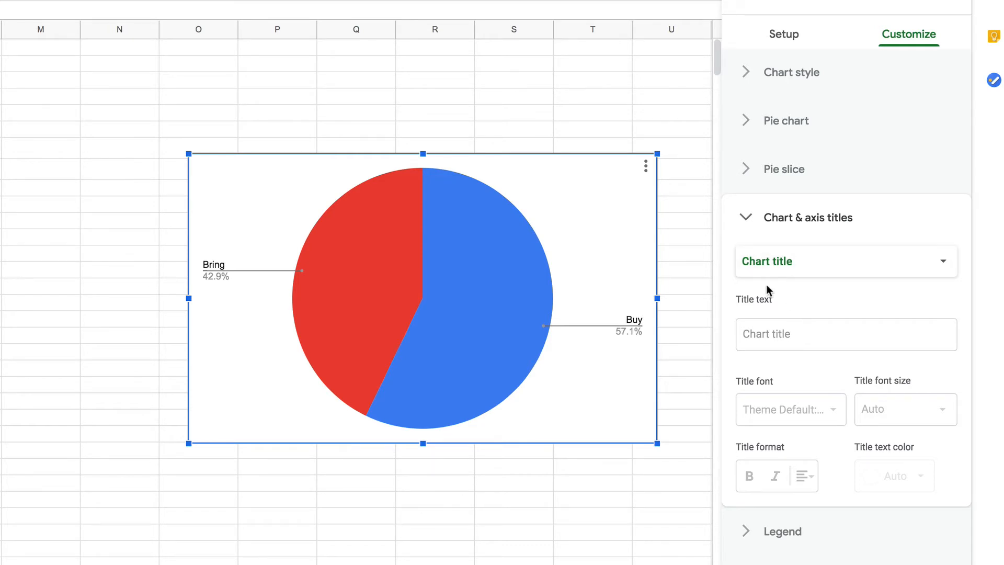
pyautogui.click(786, 332)
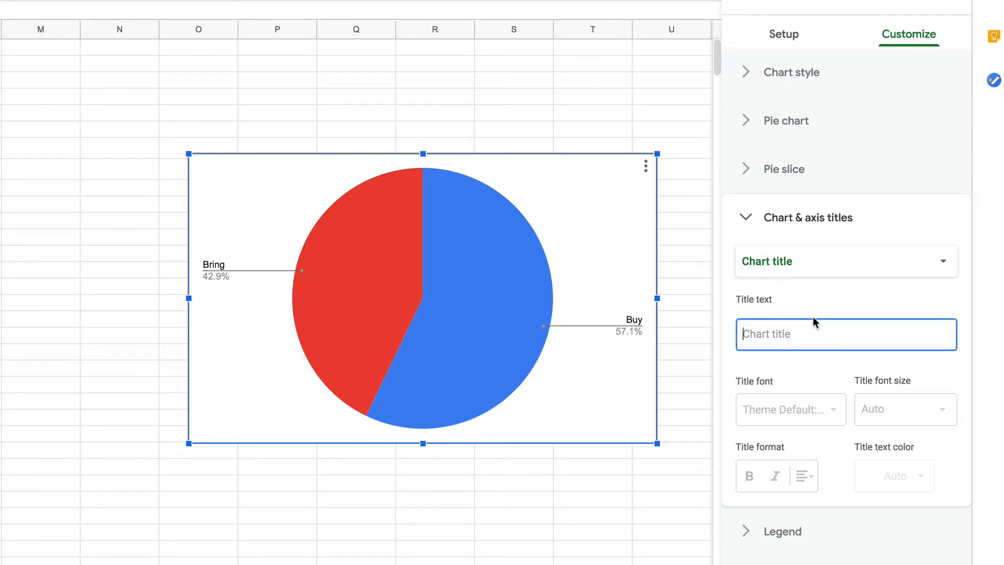
pyautogui.write('Lunch Habits')
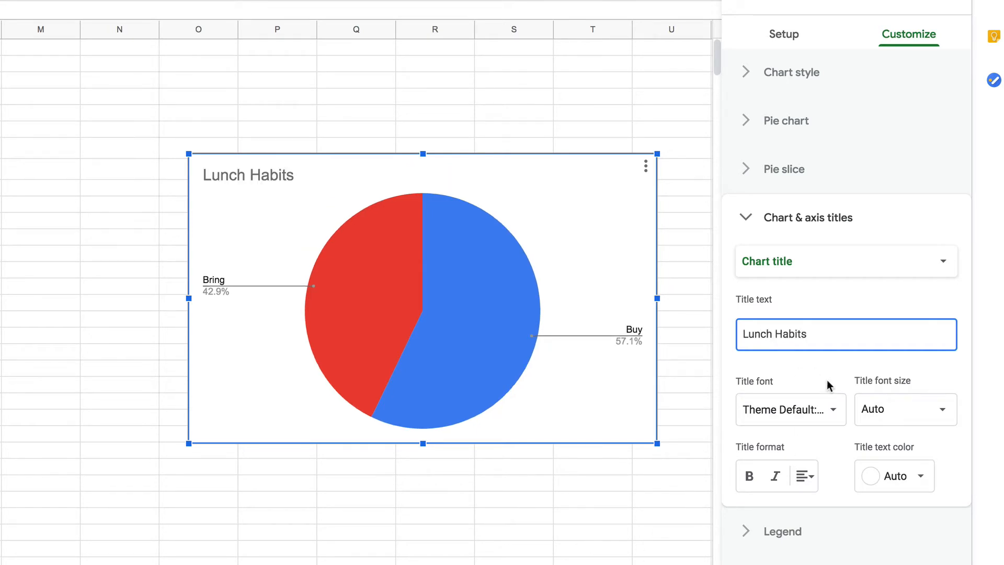
pyautogui.click(805, 477)
pyautogui.click(827, 509)
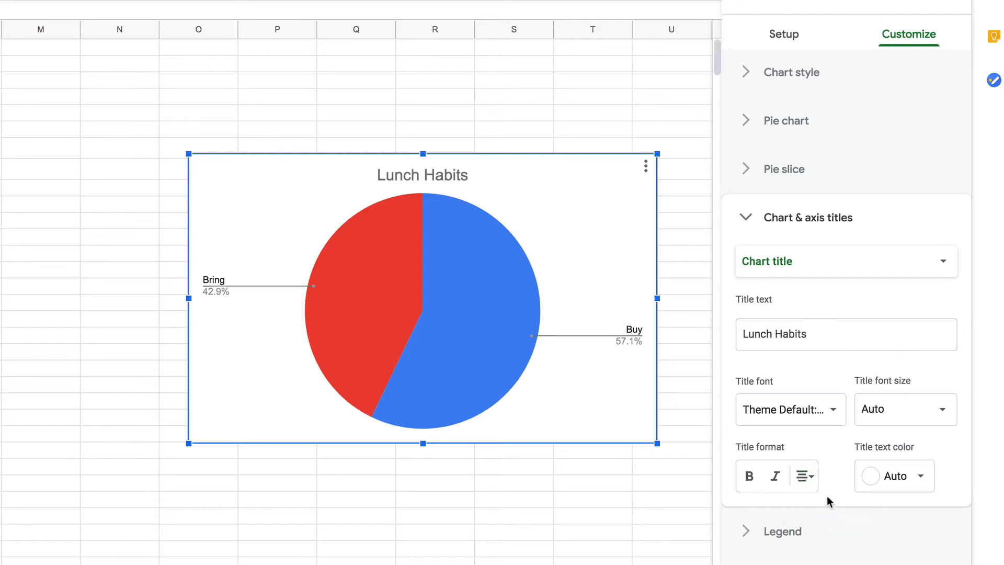
# Format the chart title in bold black Verdana
pyautogui.click(833, 412)
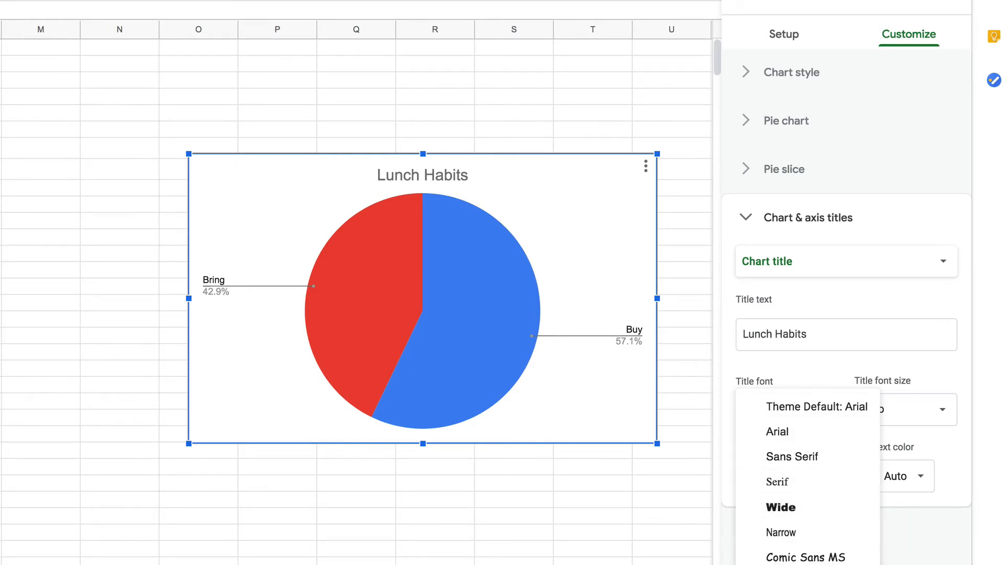
pyautogui.click(800, 562)
pyautogui.click(749, 476)
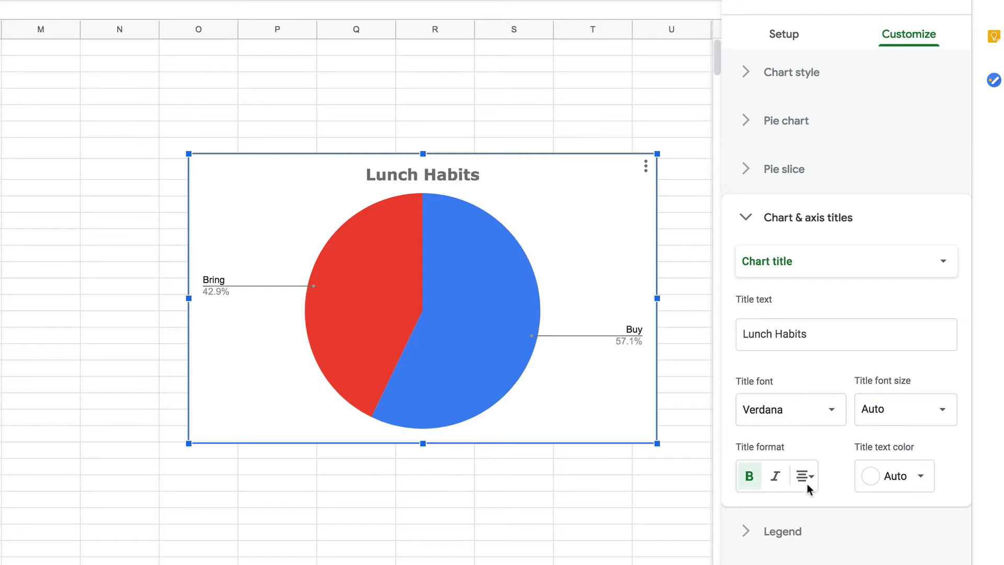
pyautogui.click(875, 478)
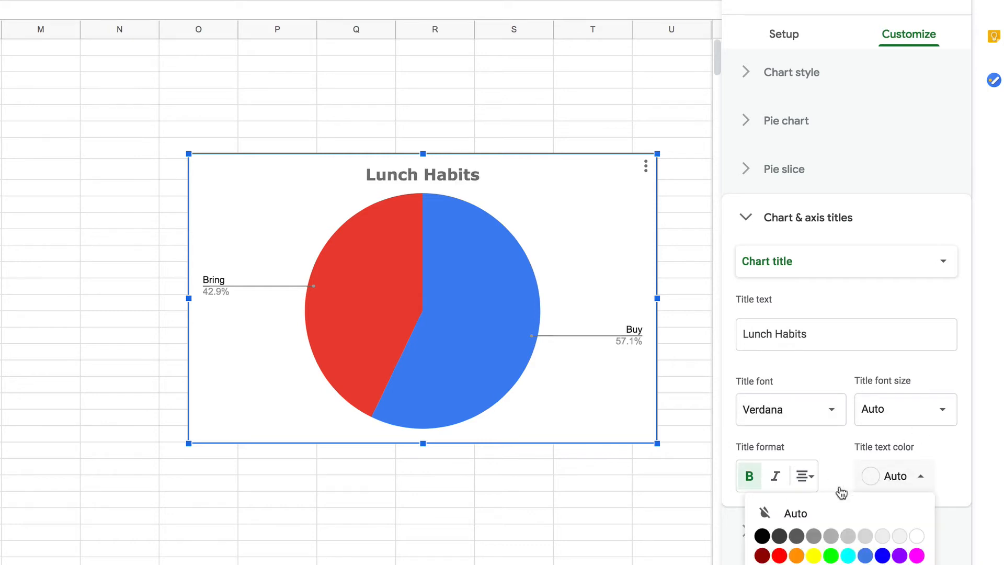
pyautogui.click(762, 536)
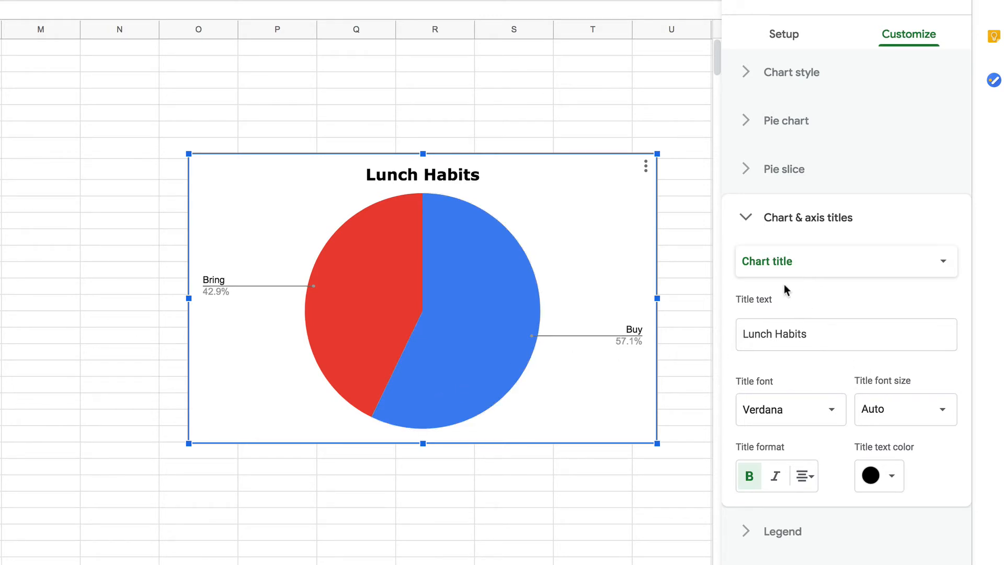
pyautogui.click(795, 265)
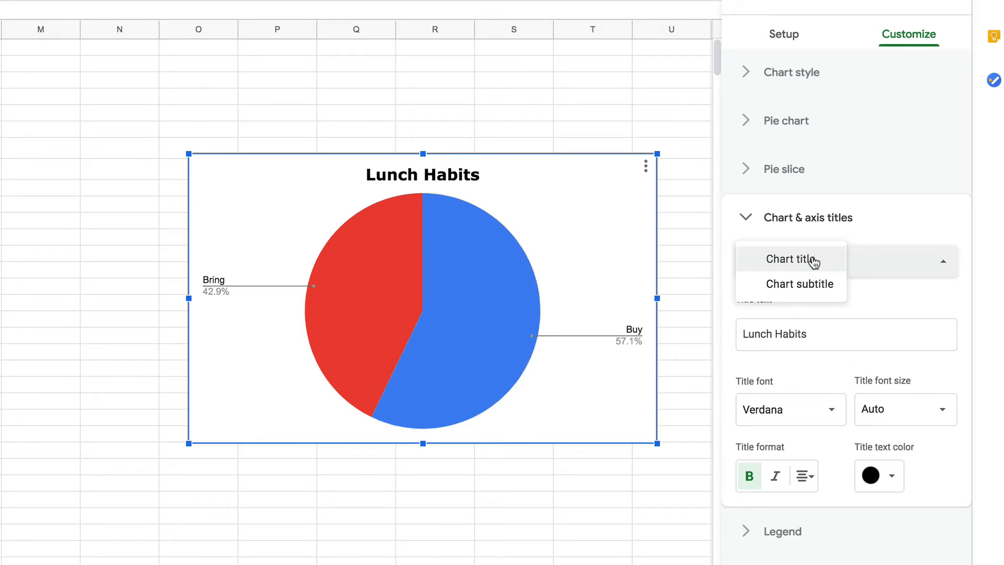
pyautogui.click(813, 262)
pyautogui.click(746, 217)
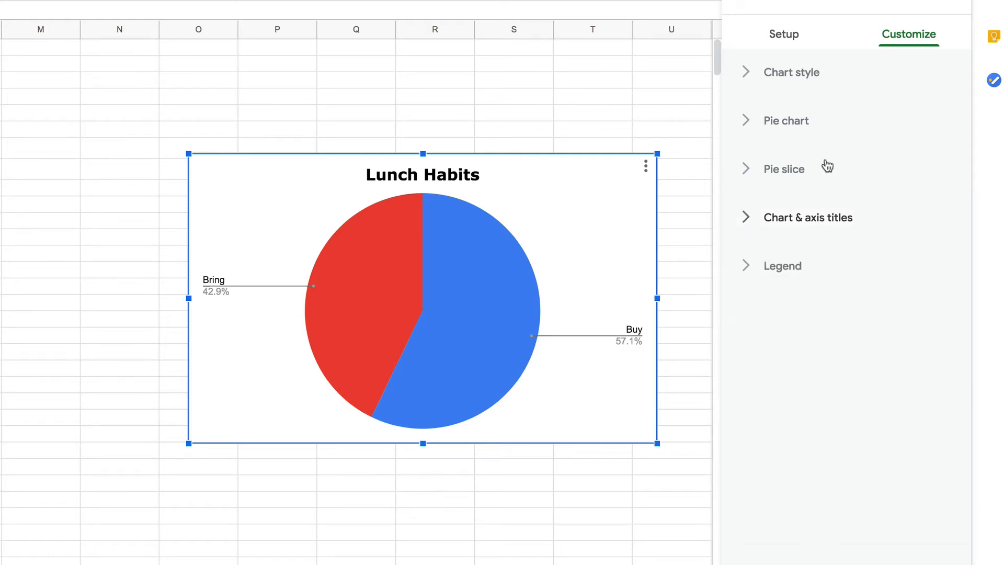
# Give the Lunch Habits chart a light gray background and a black border
pyautogui.click(752, 77)
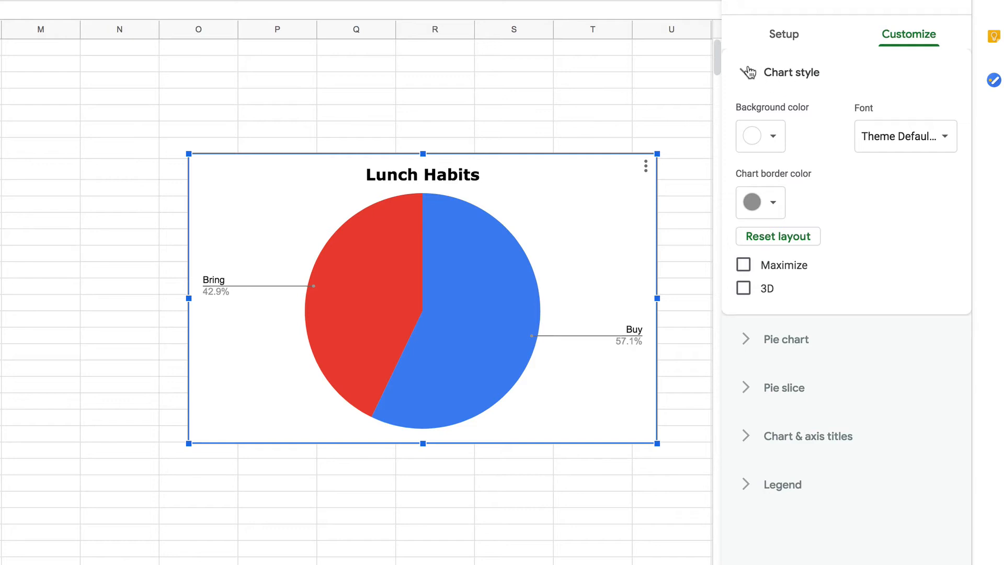
pyautogui.click(749, 72)
pyautogui.click(748, 71)
pyautogui.click(775, 139)
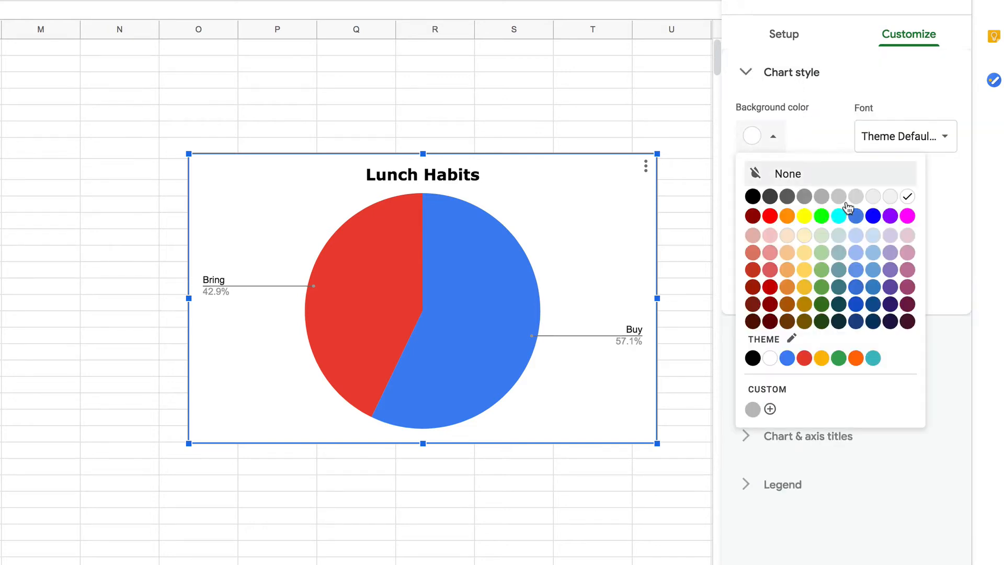
pyautogui.click(857, 197)
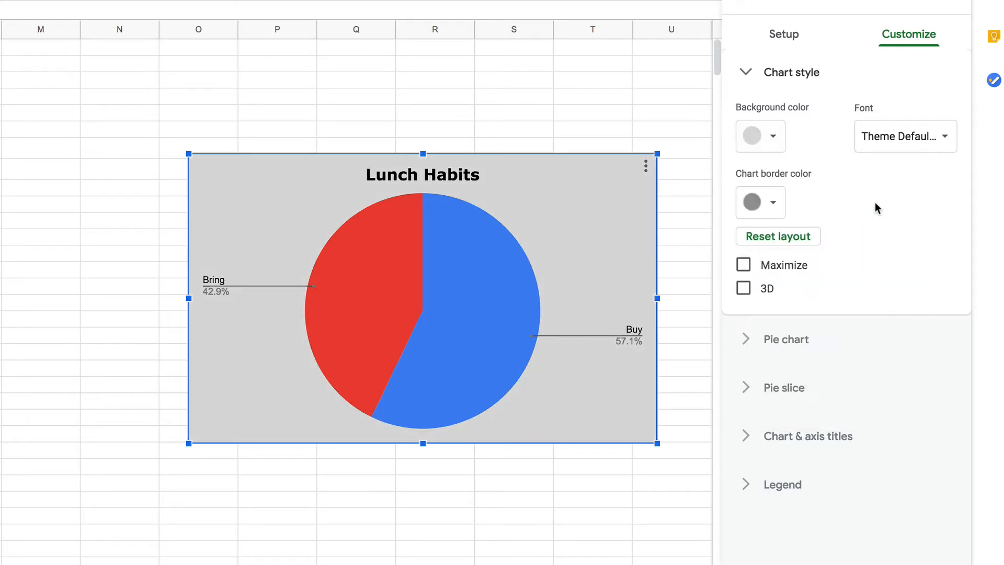
pyautogui.click(786, 204)
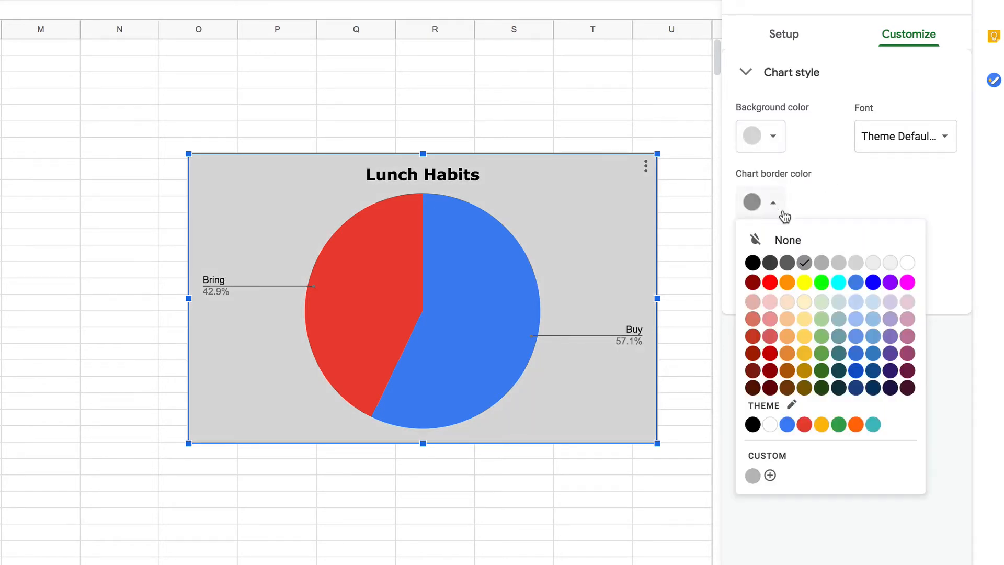
pyautogui.click(753, 266)
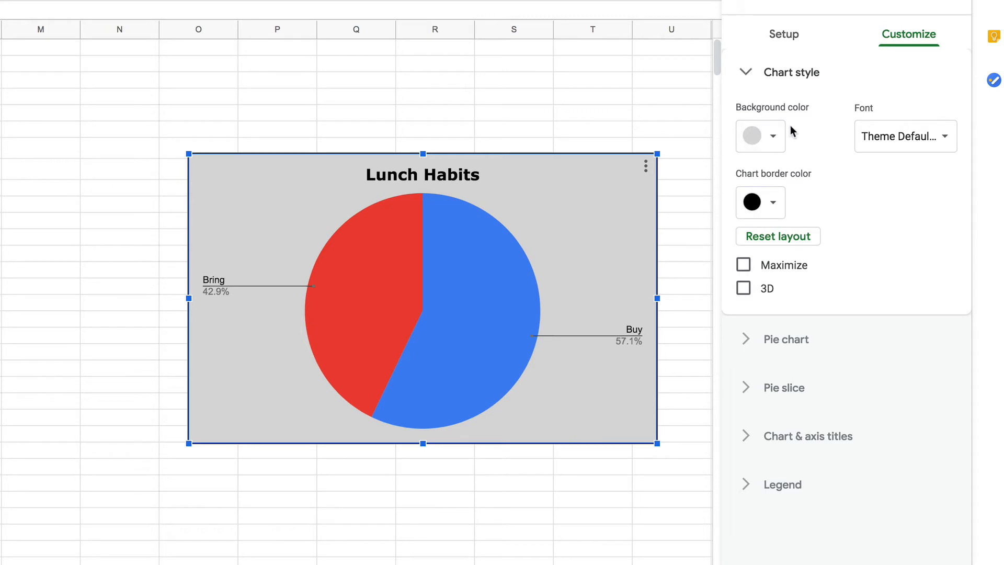
pyautogui.click(753, 78)
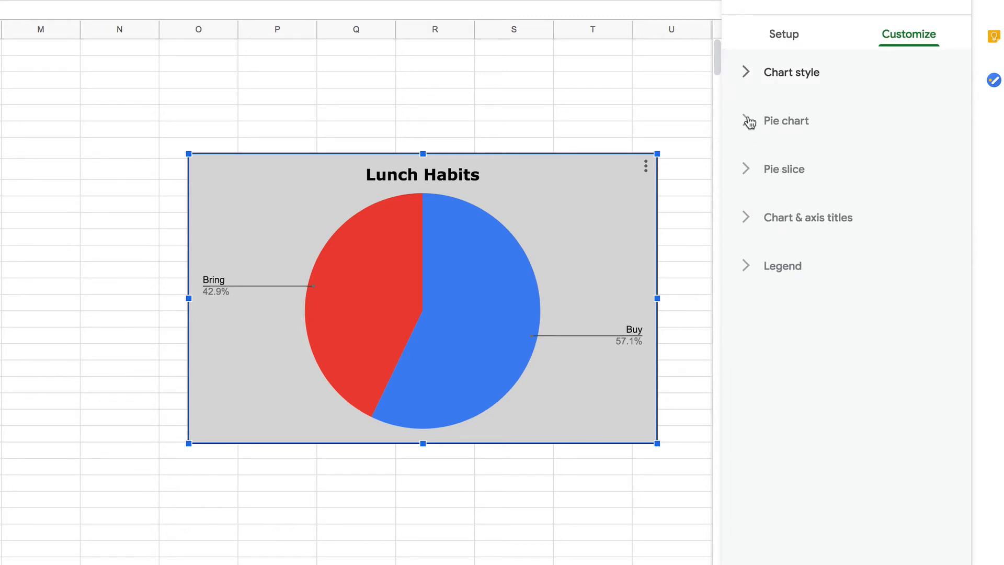
# Set the border color of the pie slices to black
pyautogui.click(746, 122)
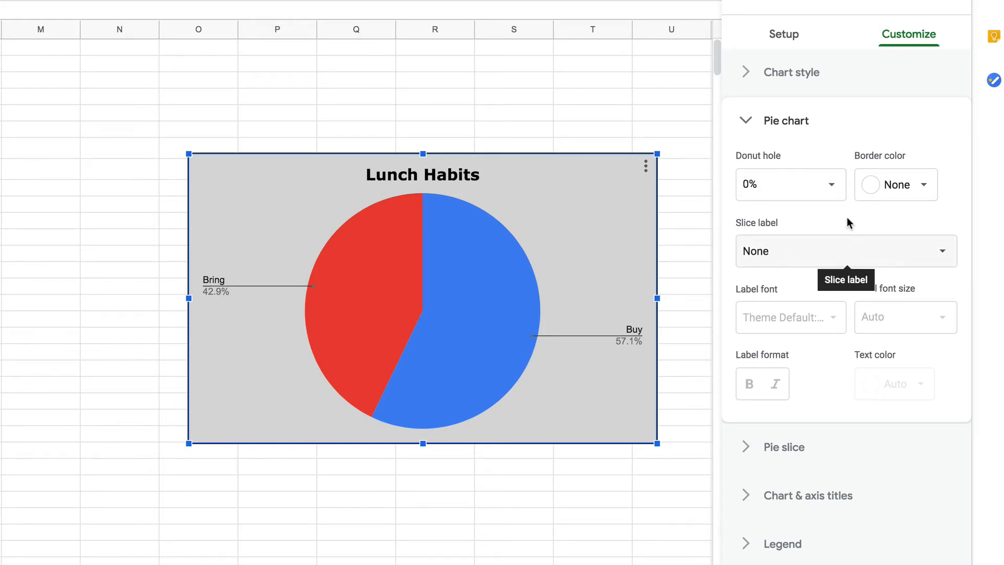
pyautogui.click(921, 192)
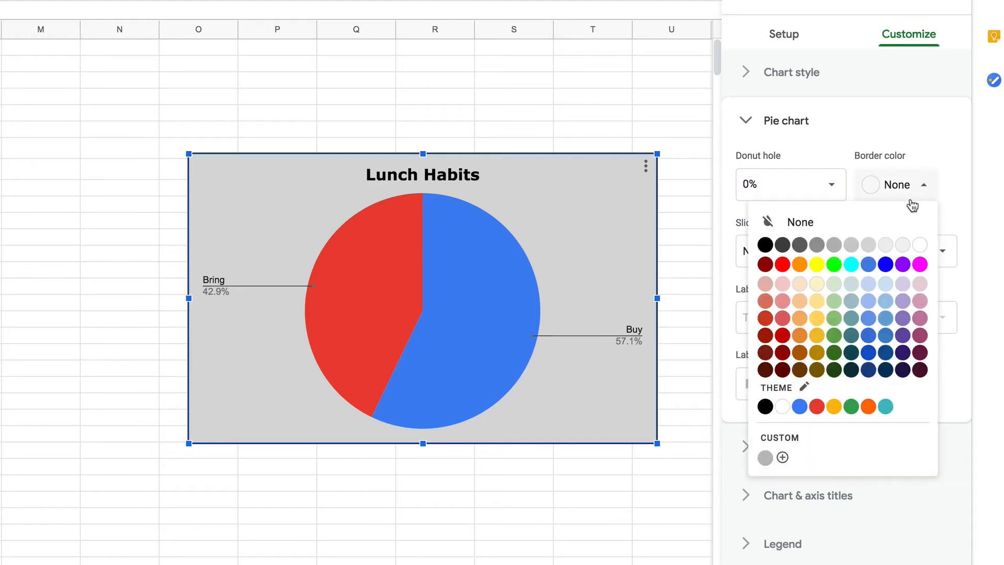
pyautogui.click(766, 246)
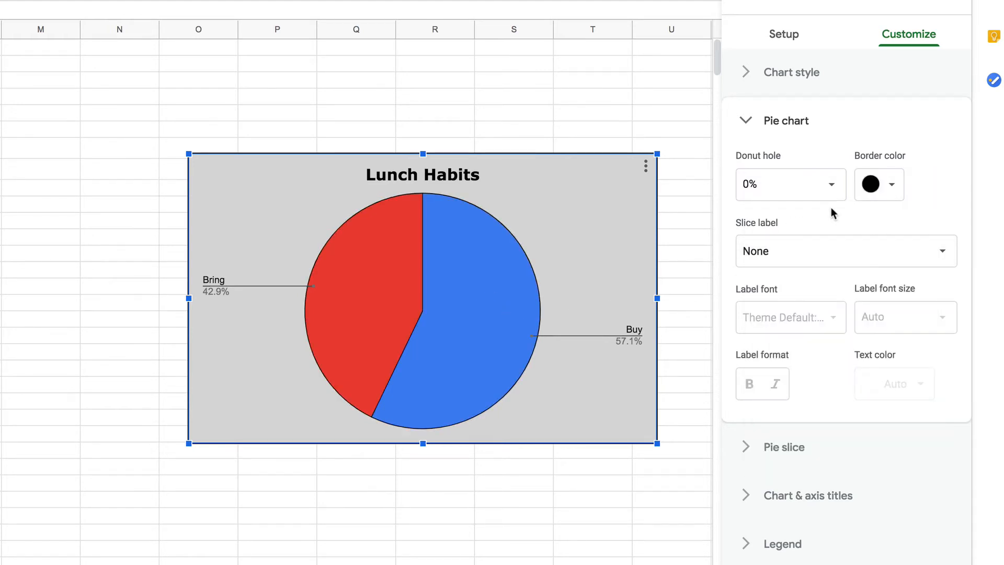
# Label the pie slices with their values at font size 24
pyautogui.click(909, 253)
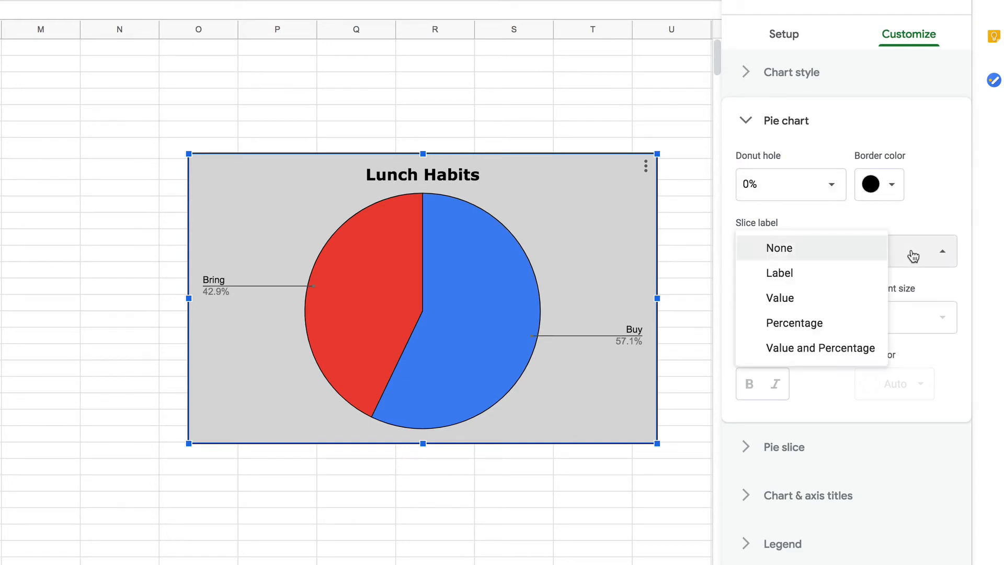
pyautogui.click(825, 298)
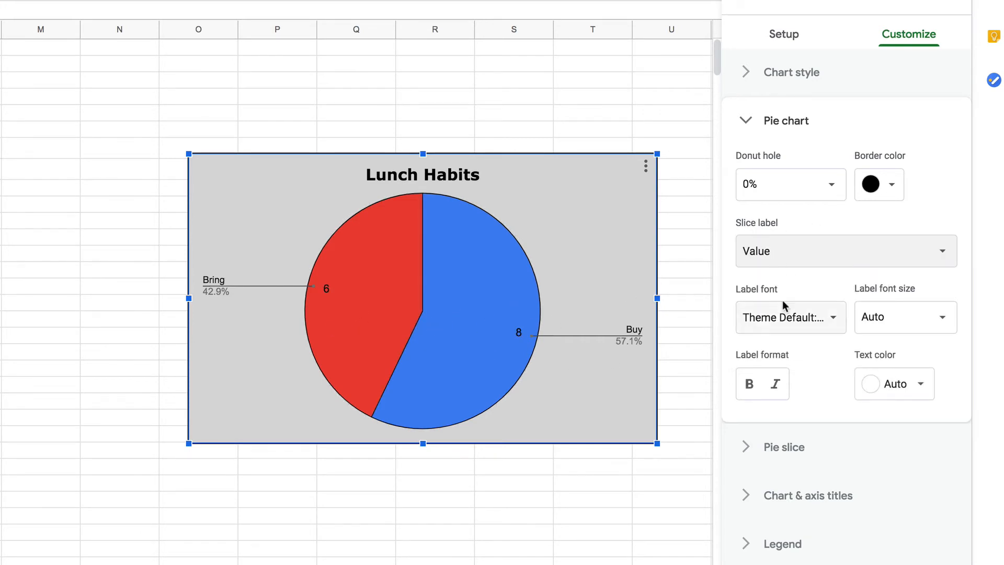
pyautogui.click(940, 317)
pyautogui.click(895, 526)
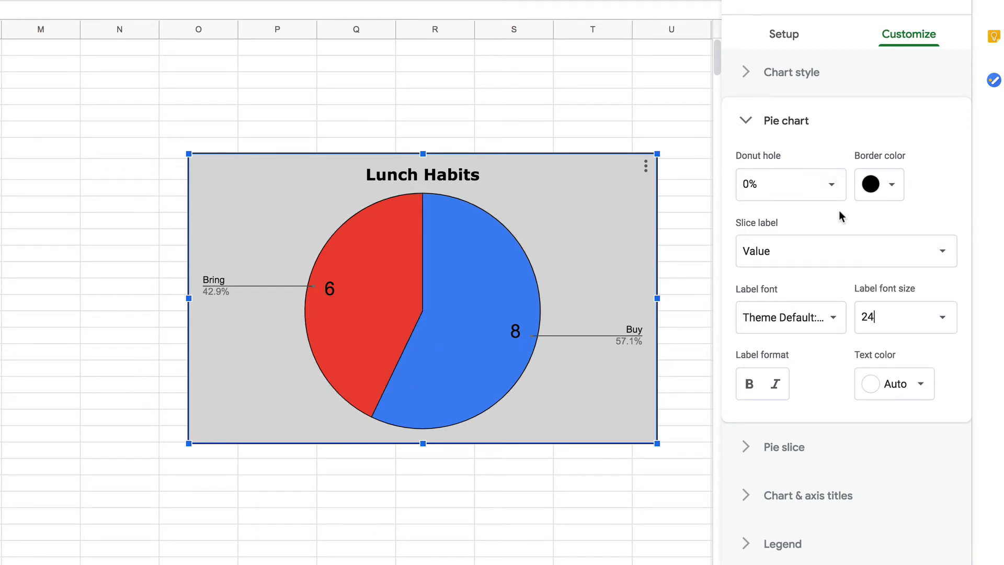
# Try a 25% donut hole in the pie chart and set it back to 0%
pyautogui.click(829, 188)
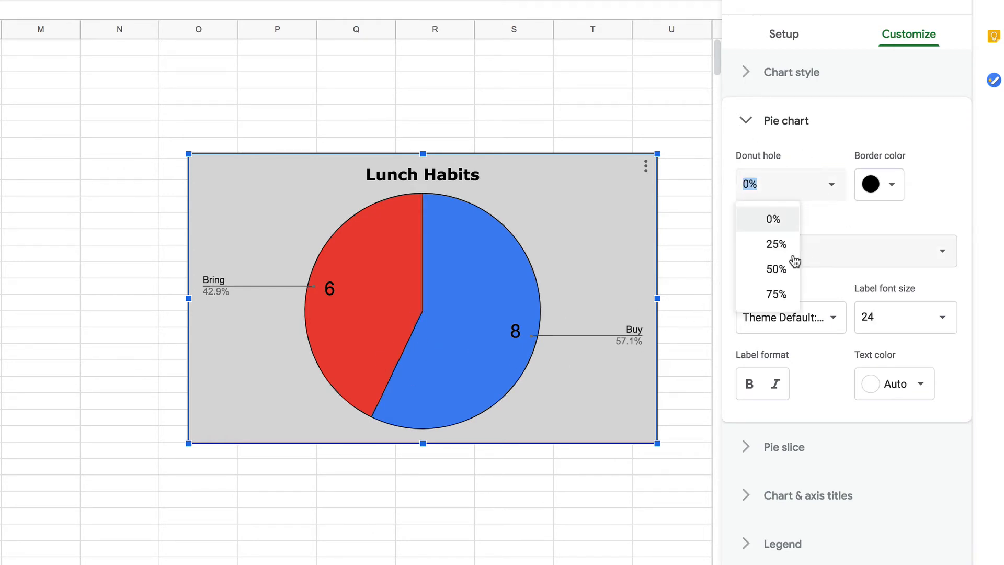
pyautogui.click(778, 249)
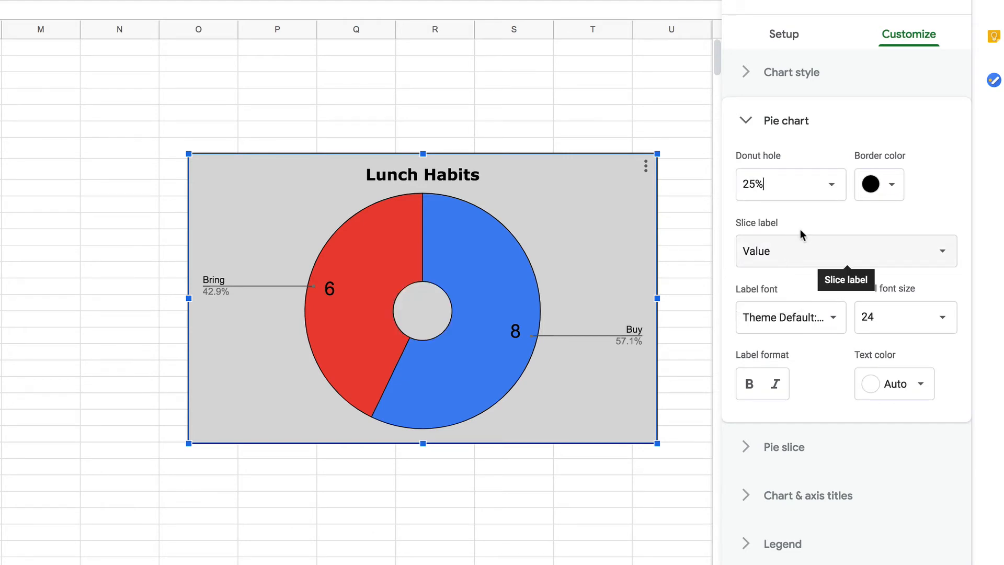
pyautogui.click(831, 185)
pyautogui.click(786, 217)
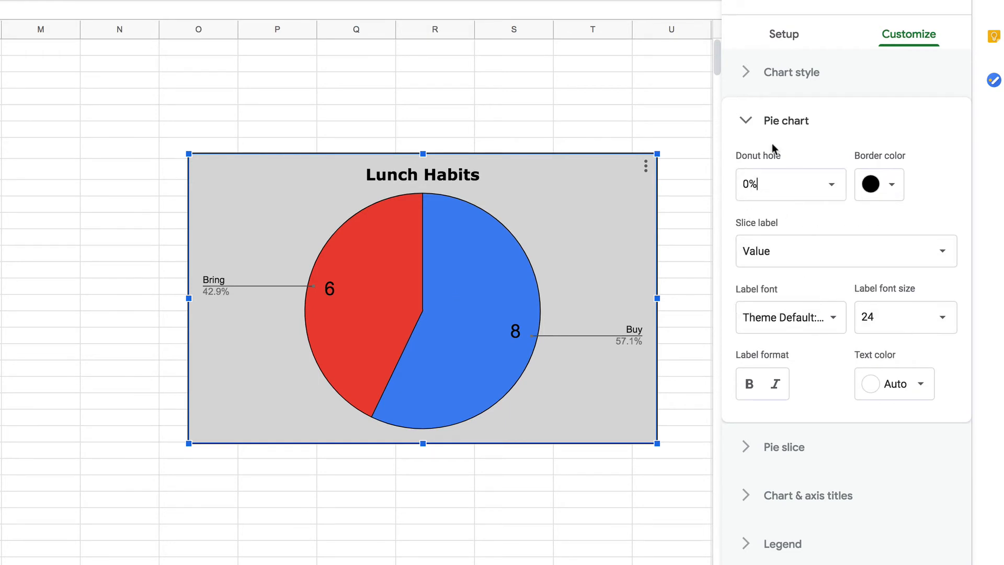
pyautogui.click(745, 122)
# Color the Buy slice yellow and the Bring slice orange
pyautogui.click(745, 169)
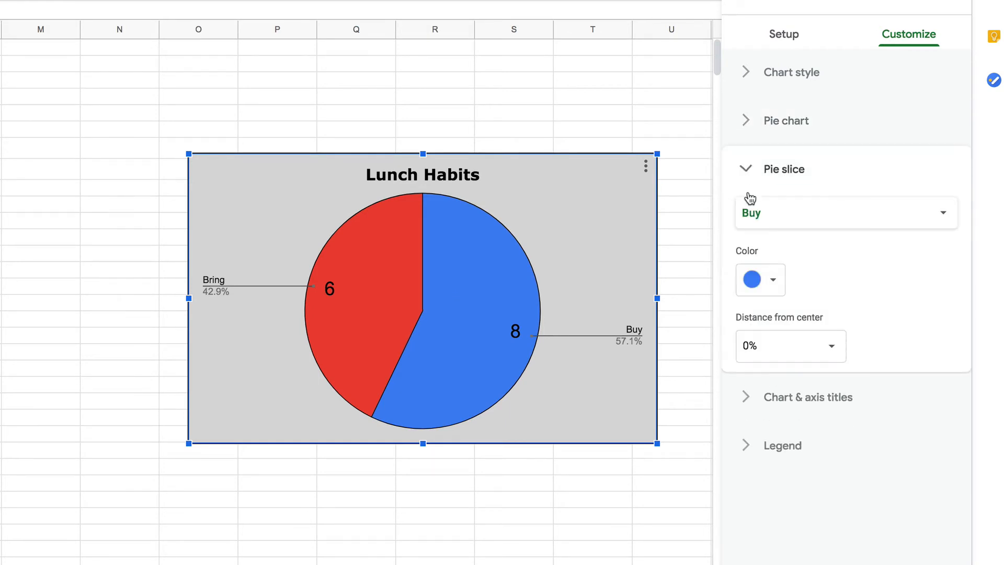
pyautogui.click(774, 281)
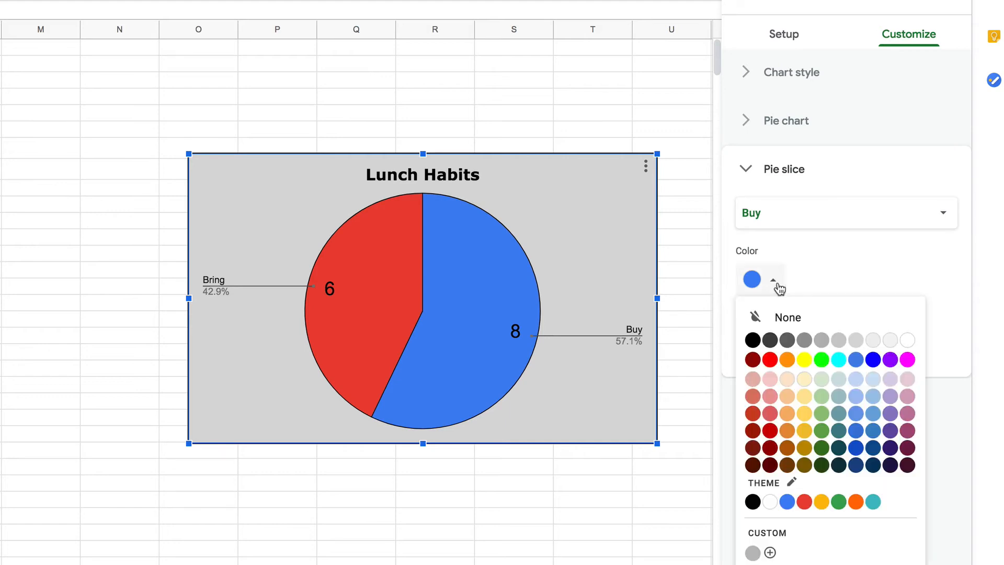
pyautogui.click(805, 360)
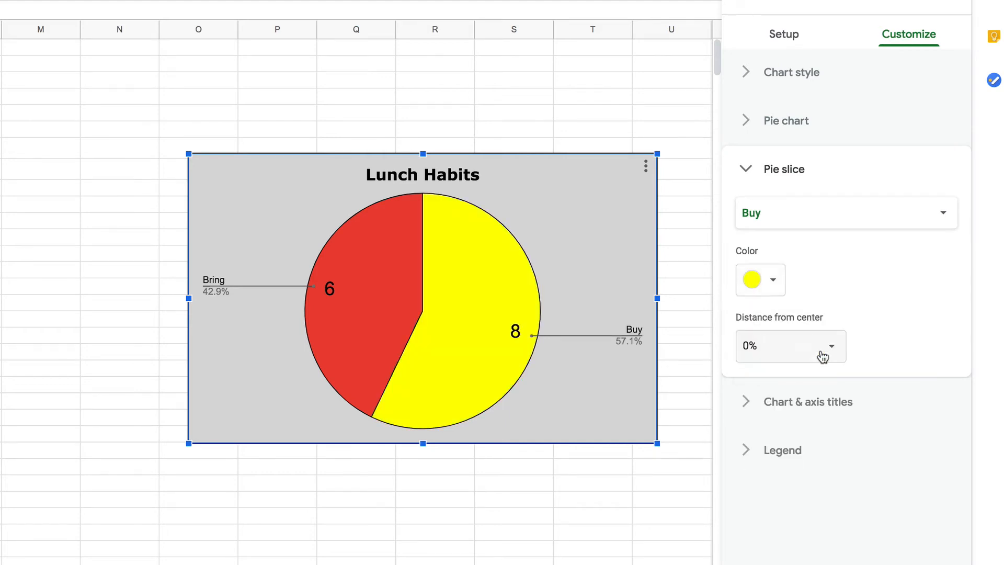
pyautogui.click(785, 220)
pyautogui.click(782, 234)
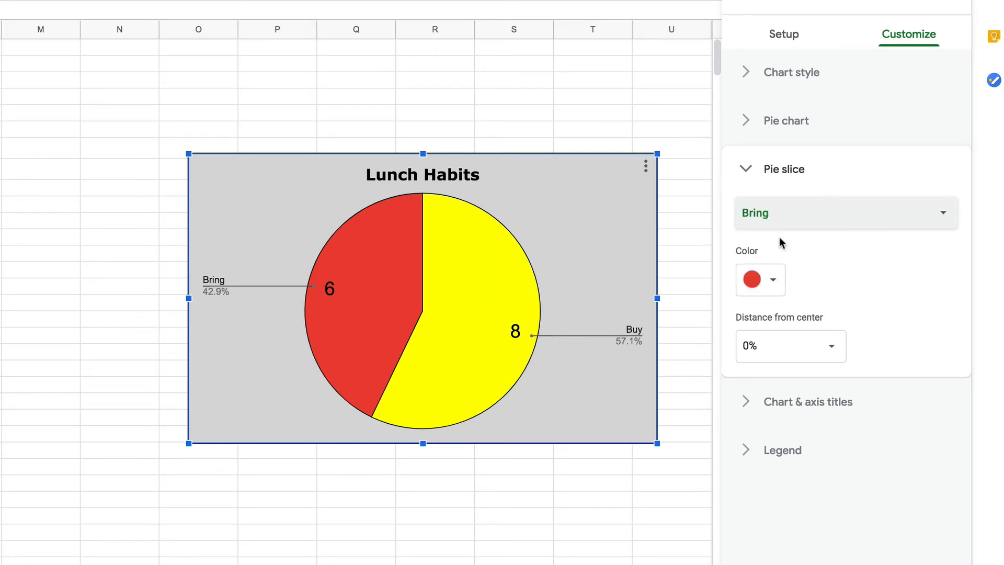
pyautogui.click(775, 283)
pyautogui.click(789, 358)
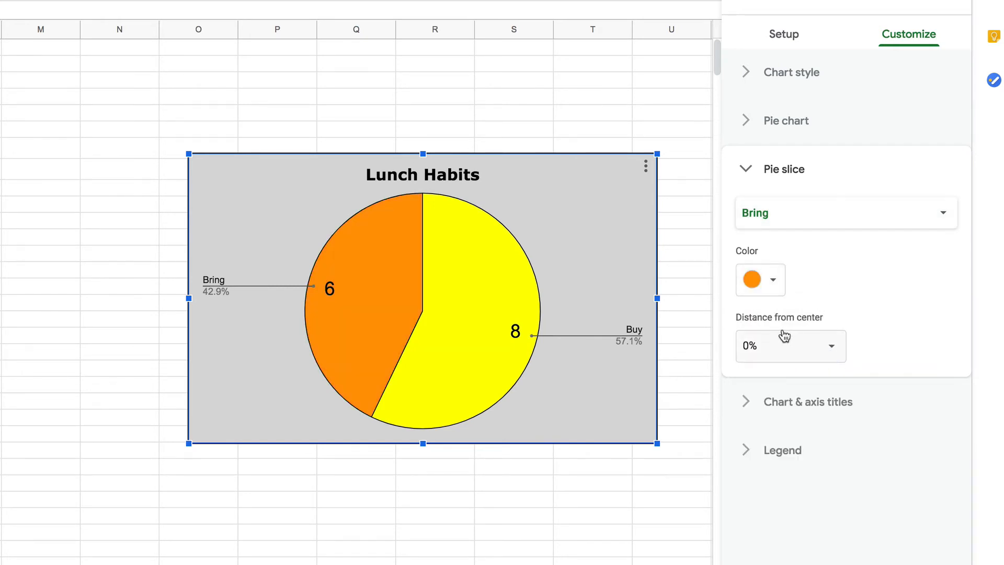
pyautogui.click(808, 215)
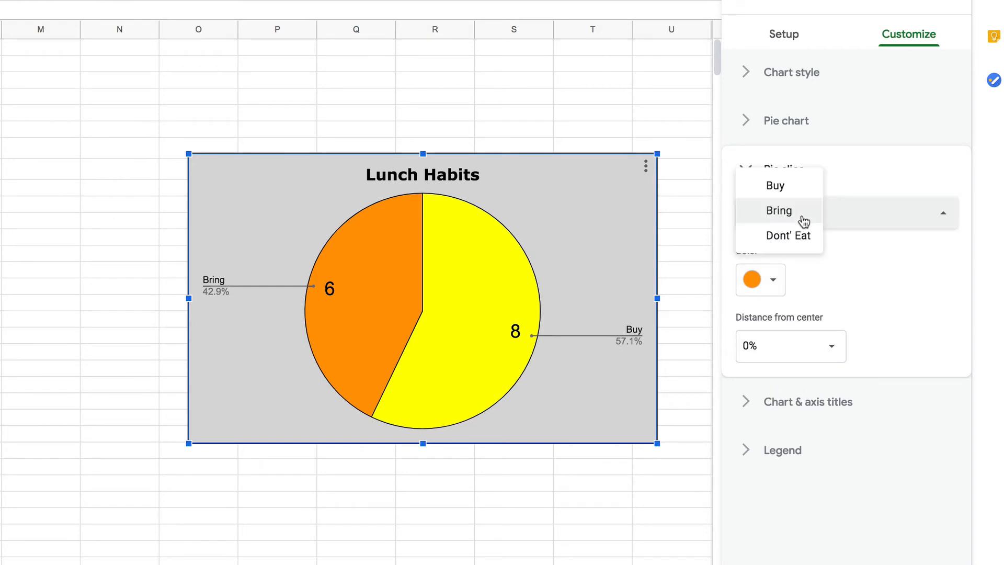
pyautogui.click(835, 219)
pyautogui.click(753, 176)
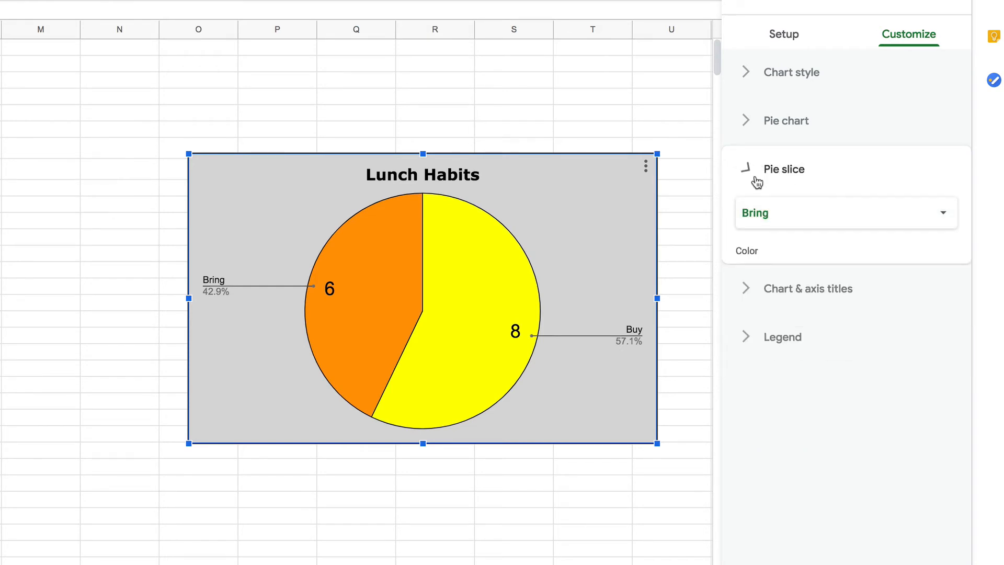
# Set the position of the chart's legend to Bottom
pyautogui.click(745, 267)
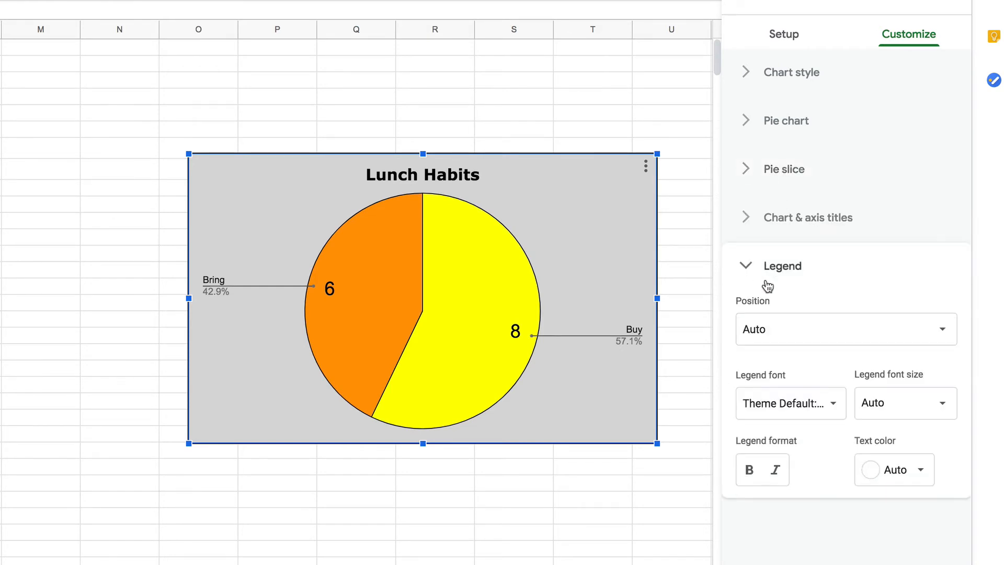
pyautogui.click(821, 330)
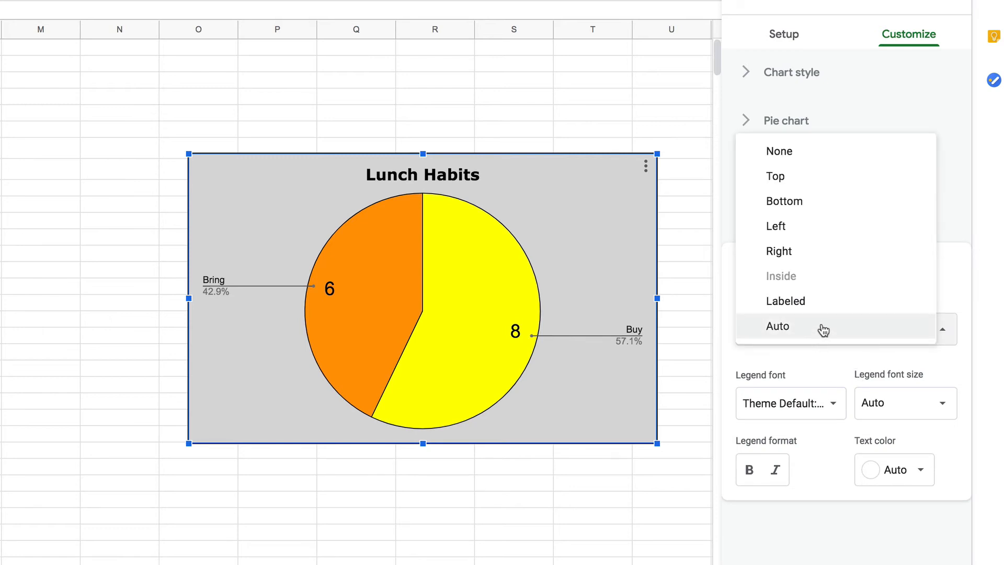
pyautogui.click(819, 202)
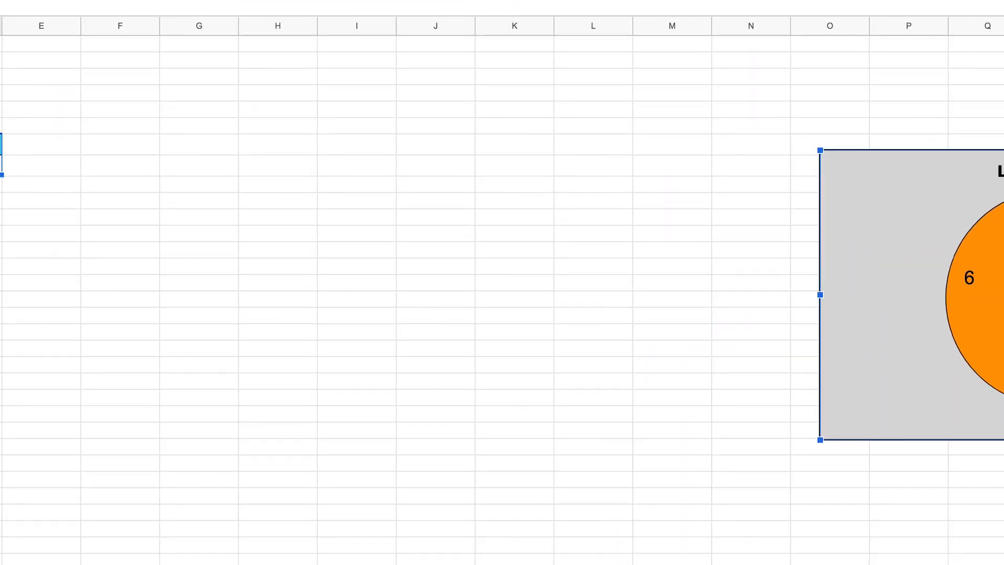
# Move the Lunch Habits chart across the sheet toward the poll data and view the chart's available options
pyautogui.moveTo(391, 352); pyautogui.dragTo(84, 415)
pyautogui.moveTo(715, 411); pyautogui.dragTo(609, 360)
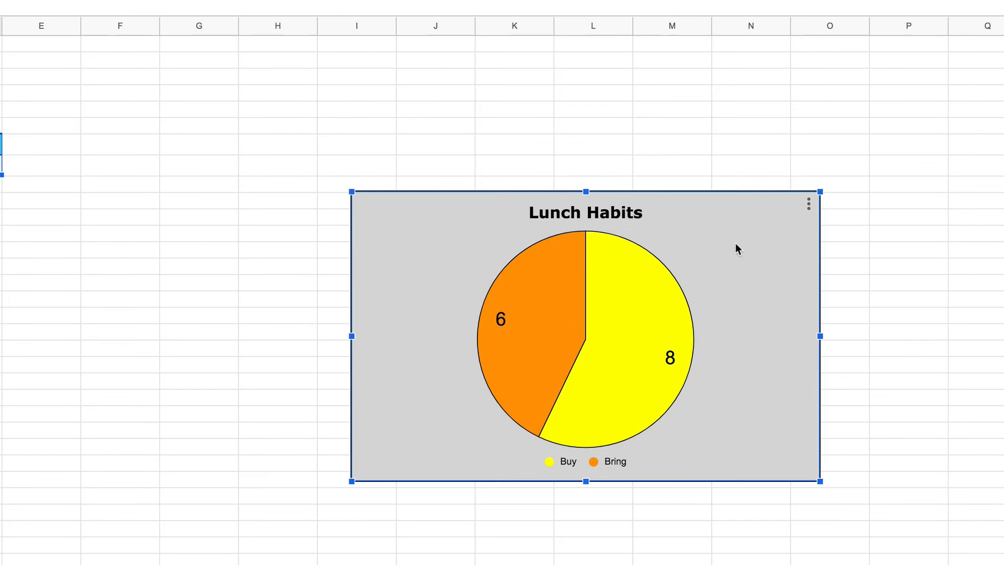
pyautogui.click(809, 205)
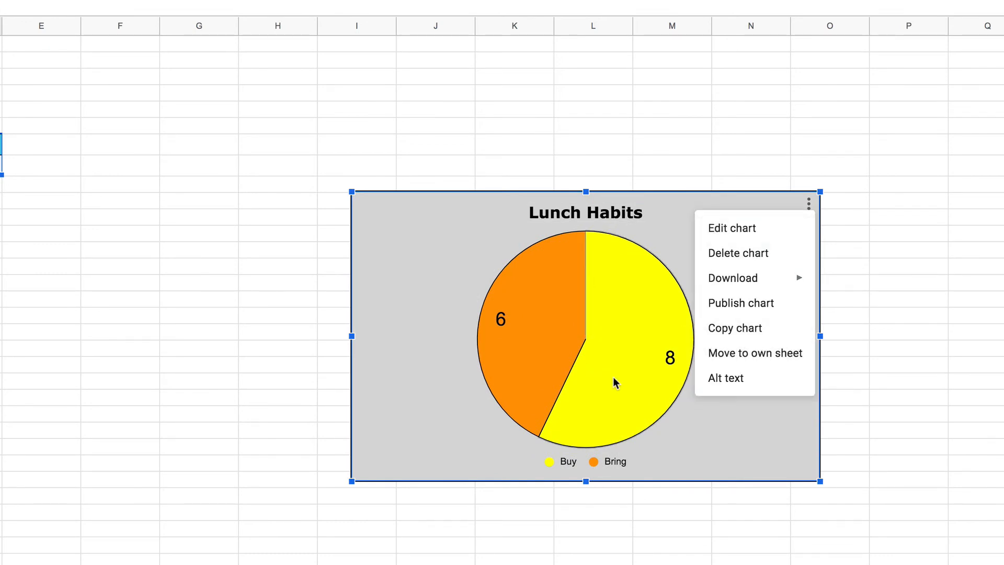
pyautogui.moveTo(616, 382); pyautogui.dragTo(8, 361)
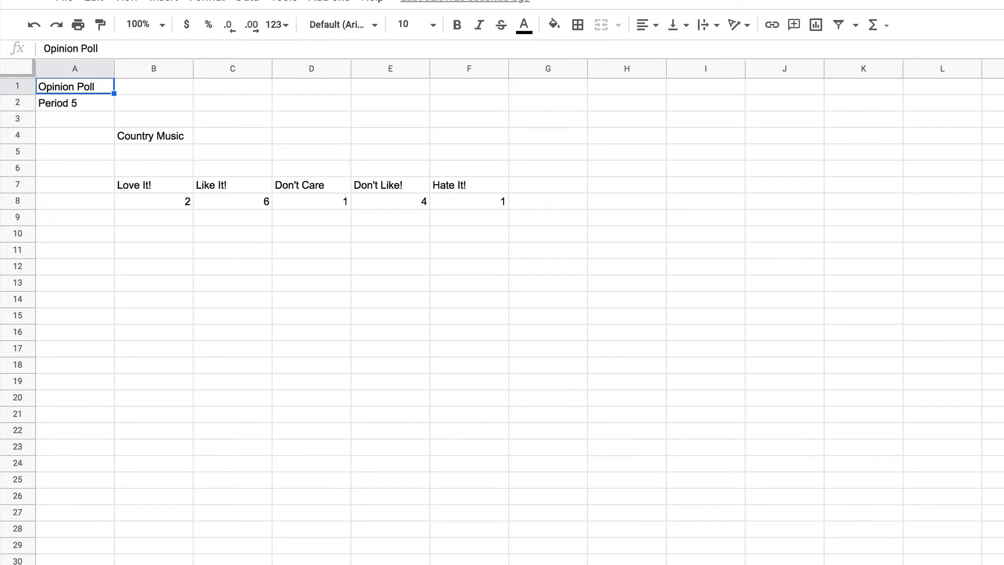
# Center the country music poll labels and counts in B7:F8 horizontally
pyautogui.moveTo(149, 186); pyautogui.dragTo(494, 205)
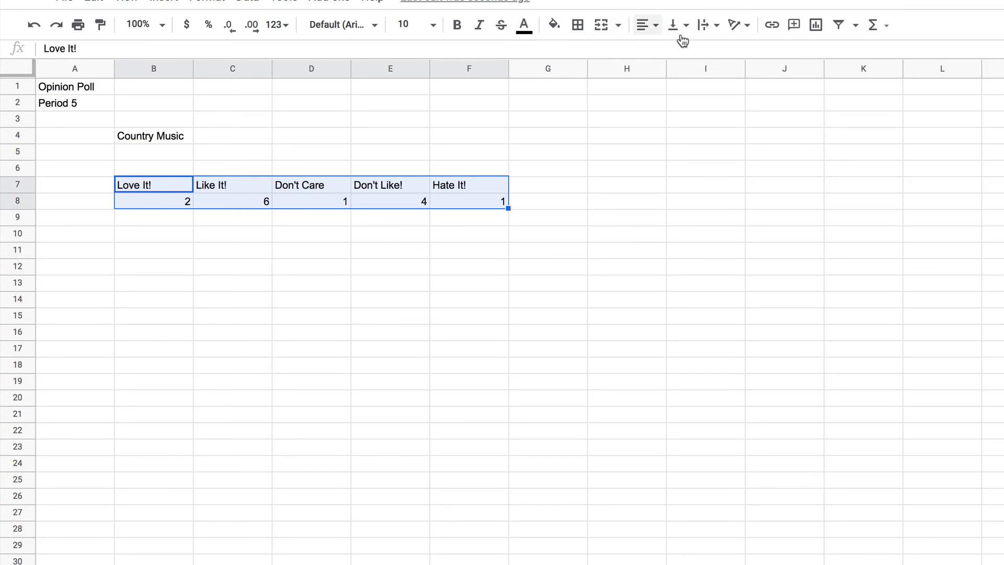
pyautogui.click(658, 30)
pyautogui.click(663, 50)
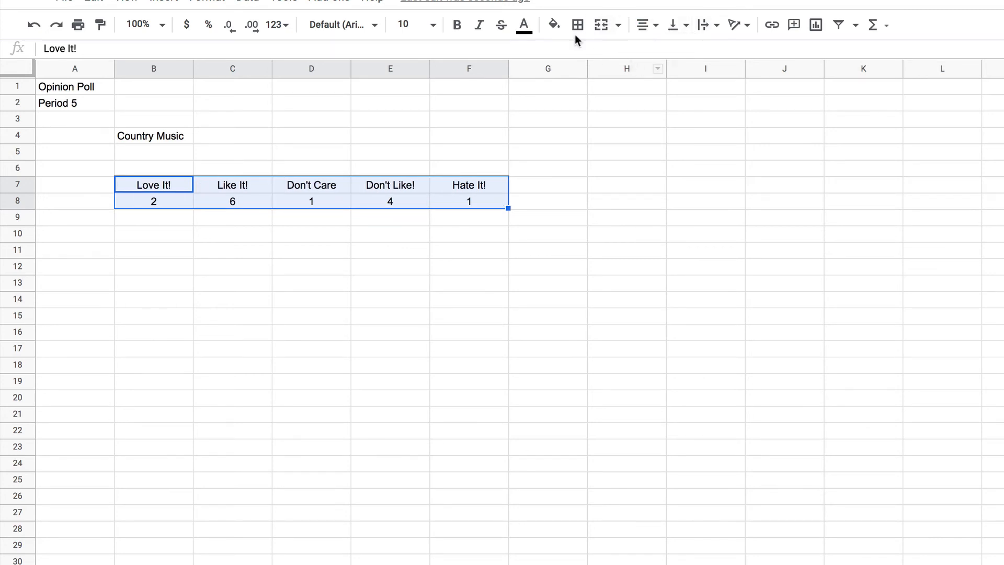
# Set the poll data in B7:F8 in the Days One font at size 18
pyautogui.click(373, 26)
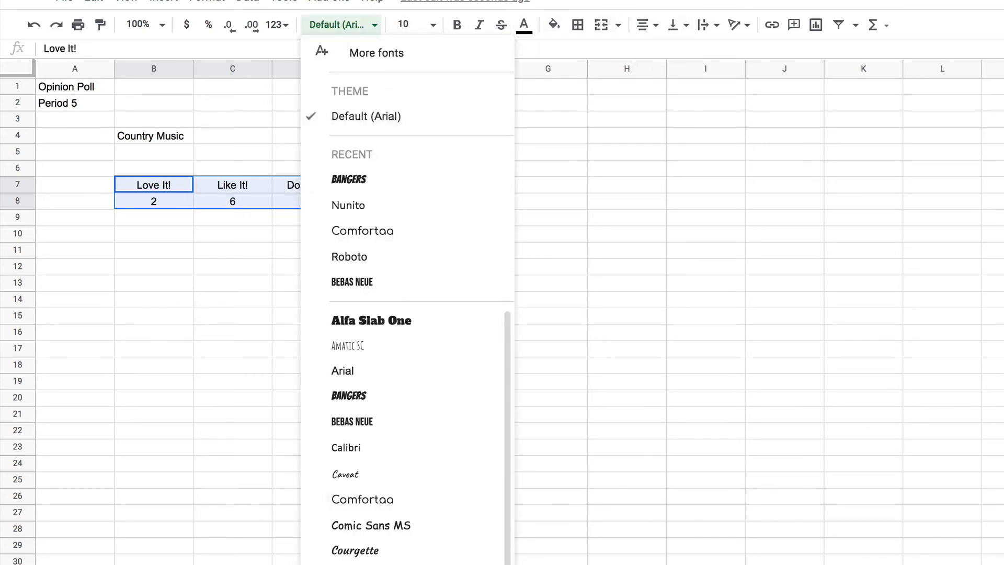
pyautogui.scroll(-1, 386, 536)
pyautogui.click(385, 536)
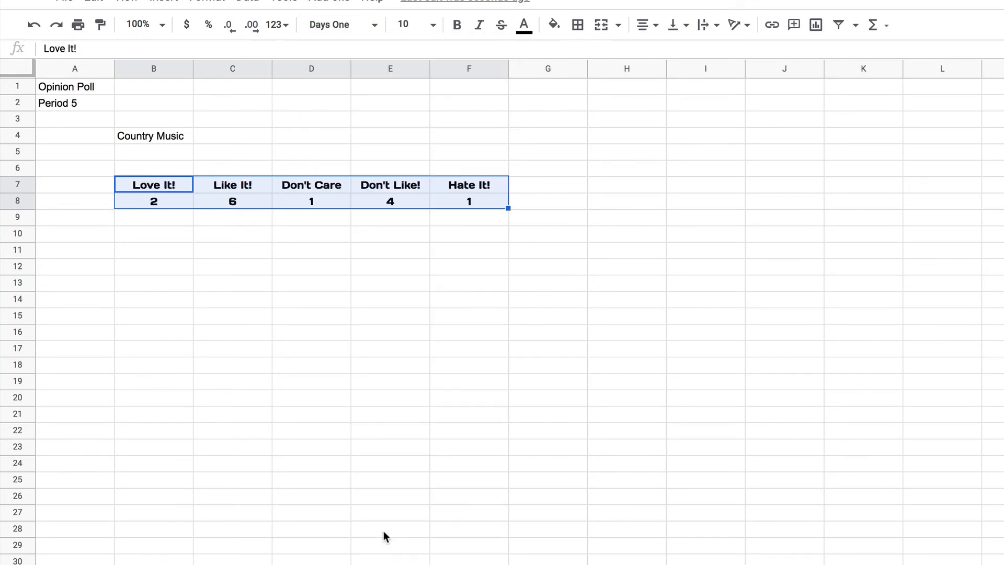
pyautogui.click(433, 25)
pyautogui.click(409, 251)
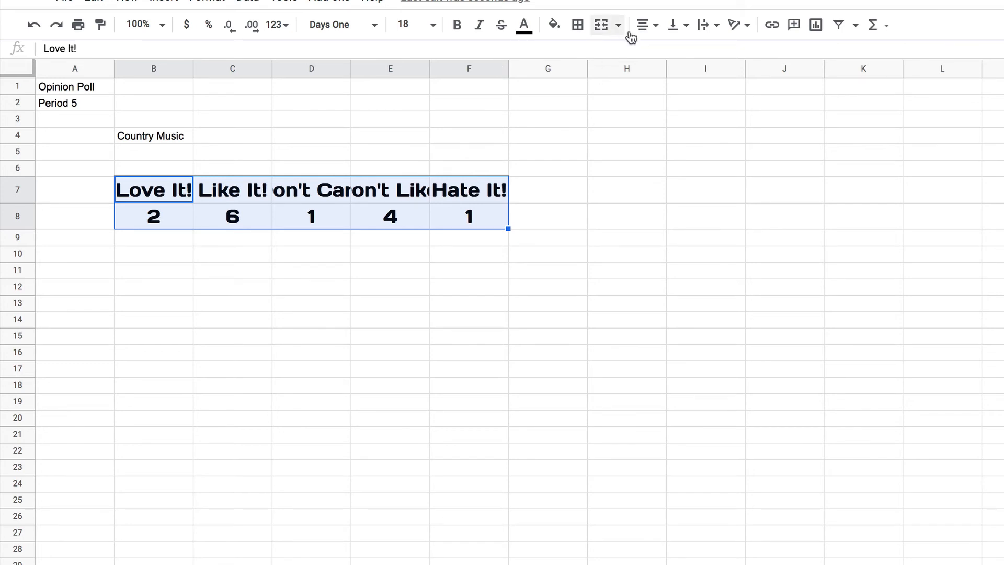
# Apply alternating colors with an orange header row to the country music poll data in B7:F8
pyautogui.click(207, 2)
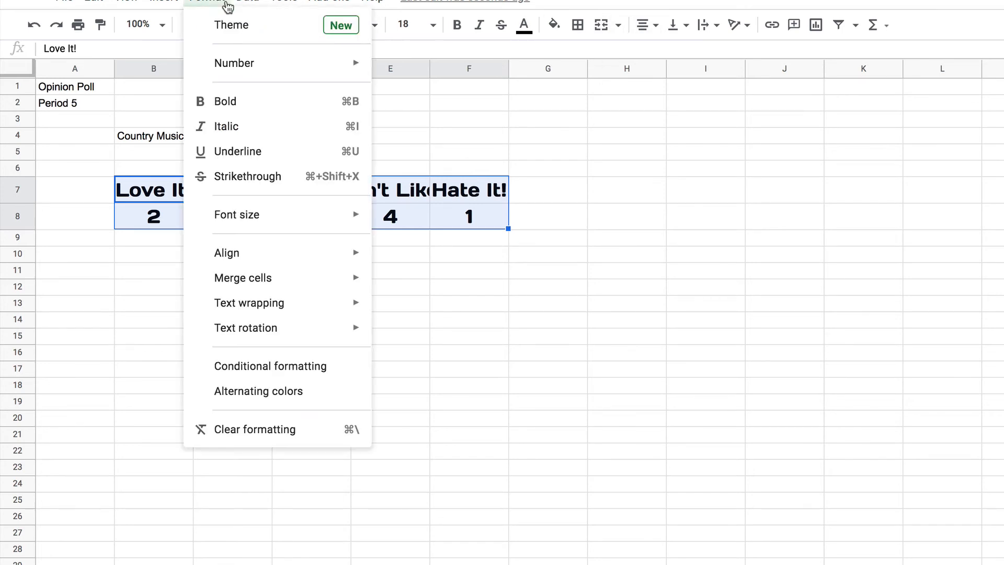
pyautogui.moveTo(247, 1)
pyautogui.moveTo(207, 3)
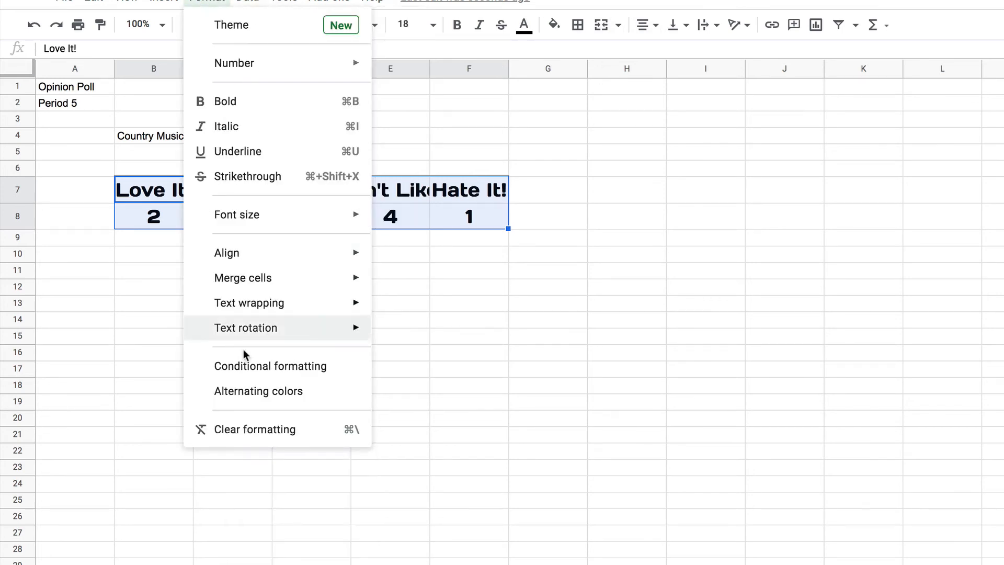
pyautogui.click(248, 392)
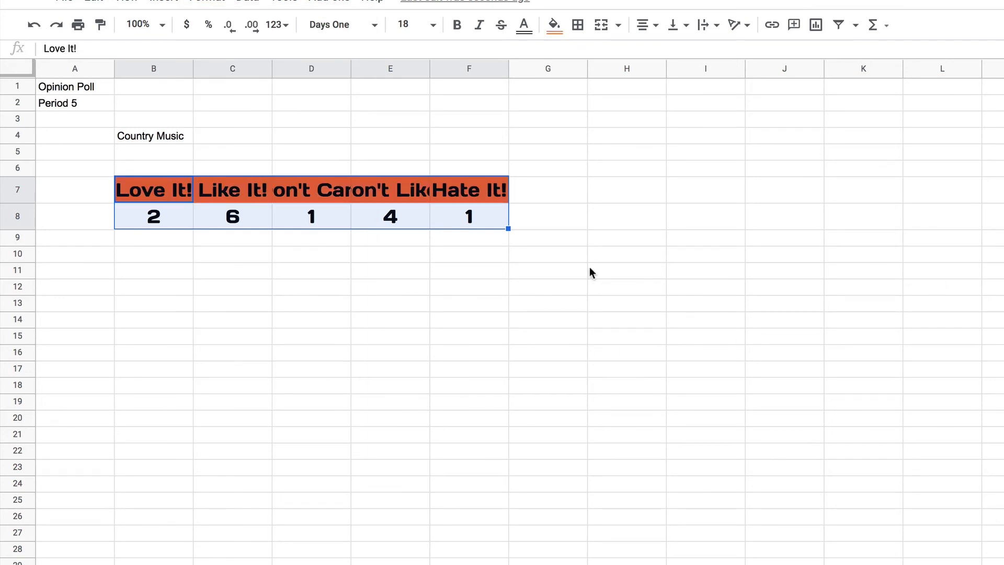
pyautogui.click(472, 269)
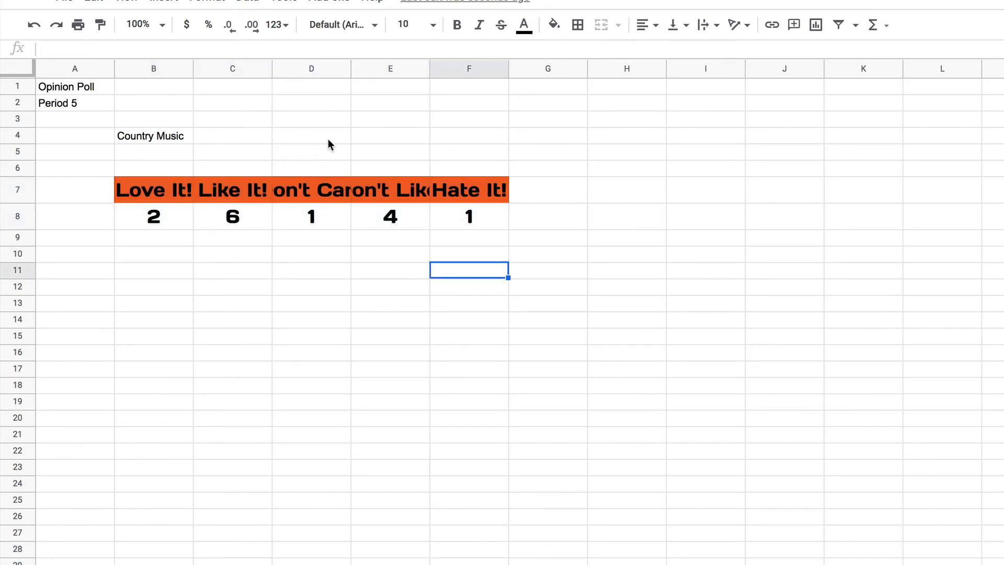
# Set the font size of the poll labels and counts in B7:F8 to 12
pyautogui.moveTo(123, 189); pyautogui.dragTo(470, 215)
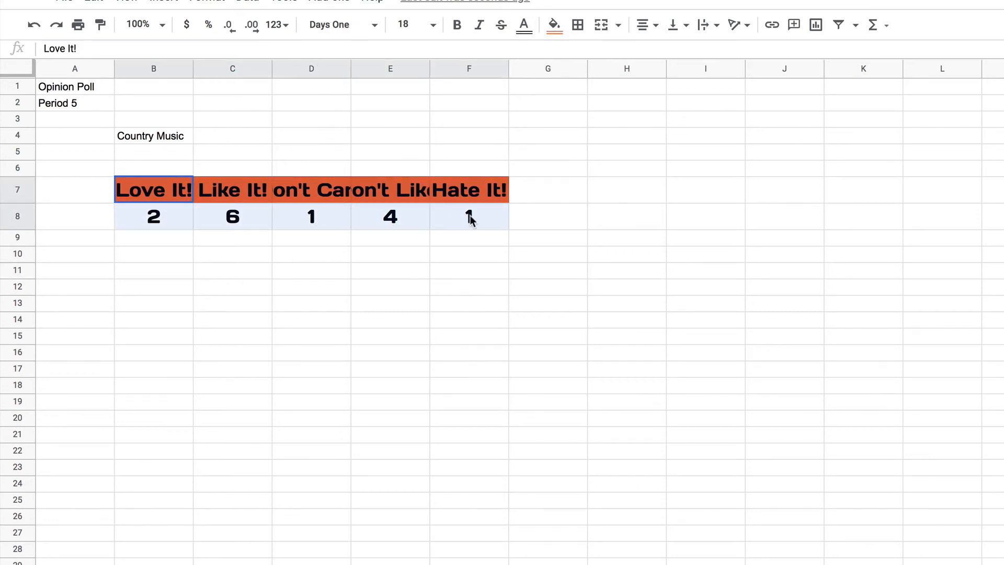
pyautogui.click(435, 25)
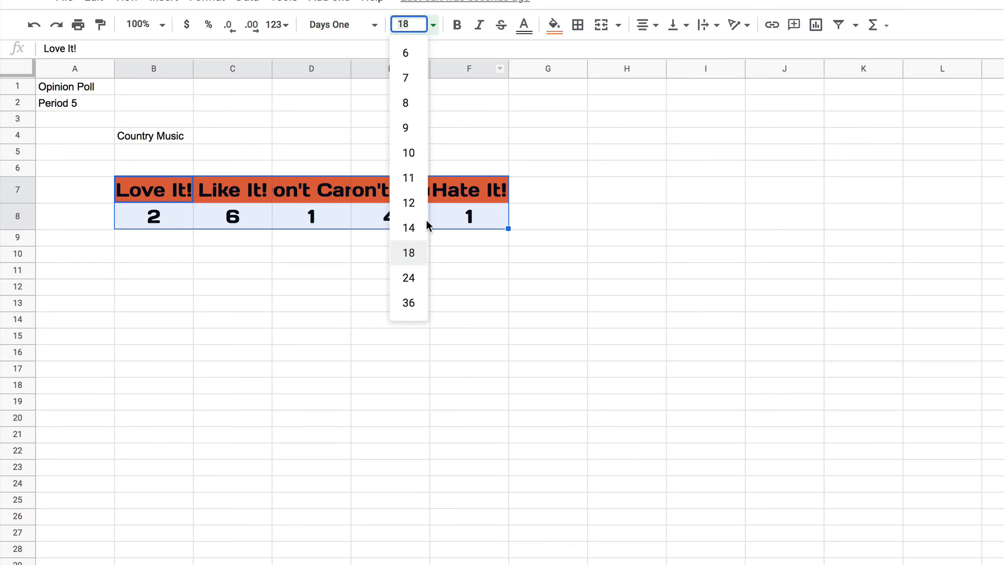
pyautogui.click(408, 199)
pyautogui.click(560, 203)
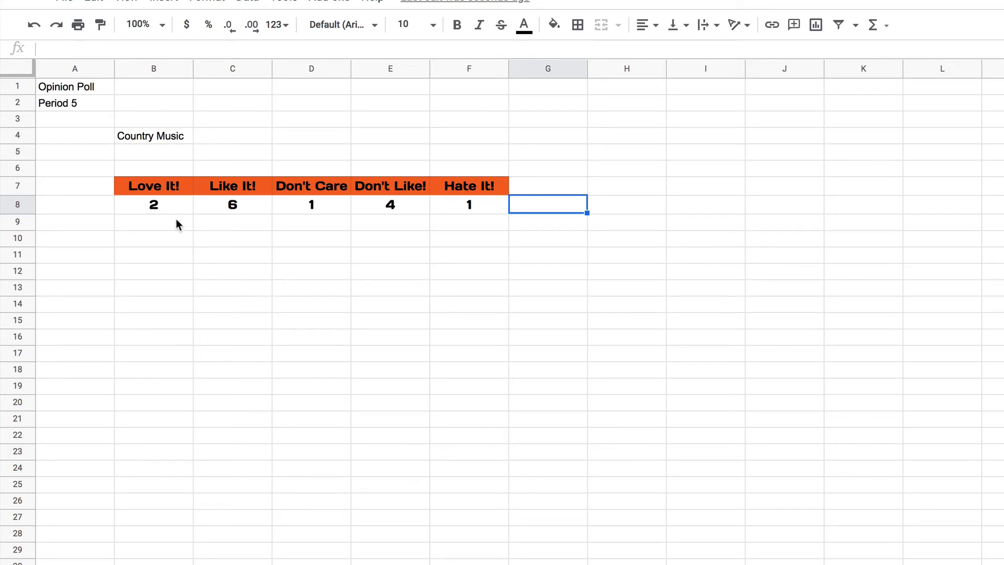
# Insert a chart of the poll data in B7:F8 and move it to the empty area around columns O to U
pyautogui.moveTo(158, 187); pyautogui.dragTo(467, 204)
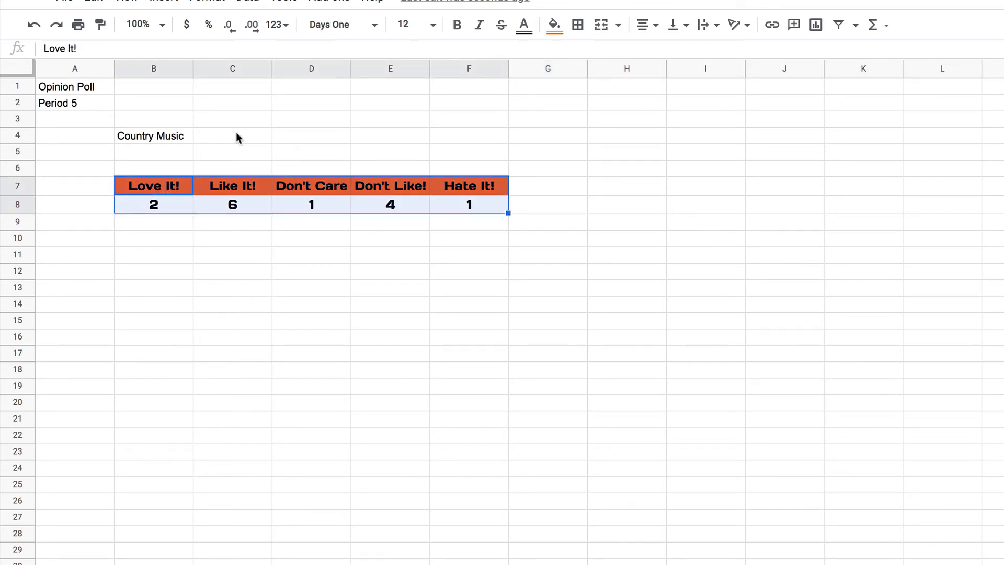
pyautogui.click(167, 1)
pyautogui.click(242, 222)
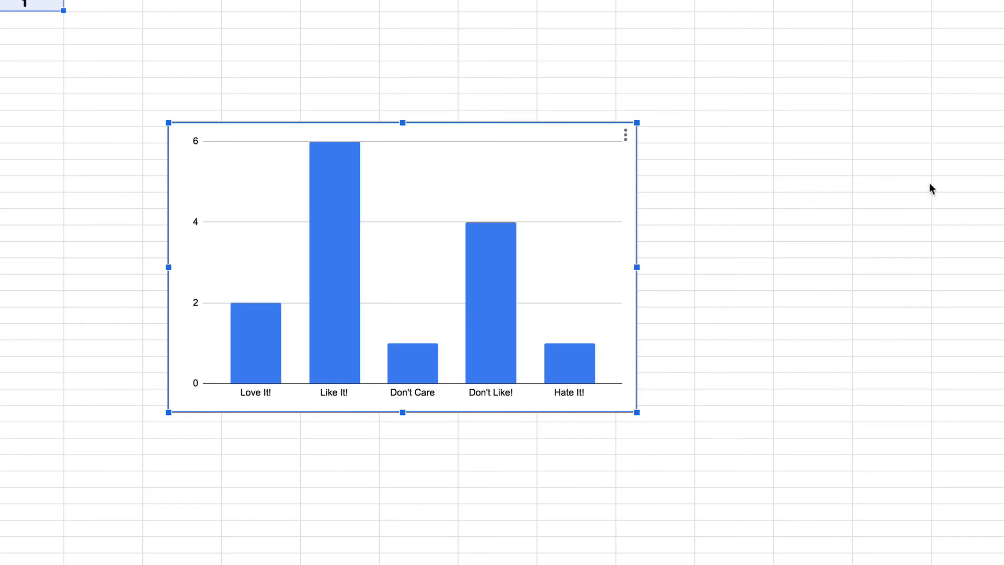
pyautogui.click(854, 127)
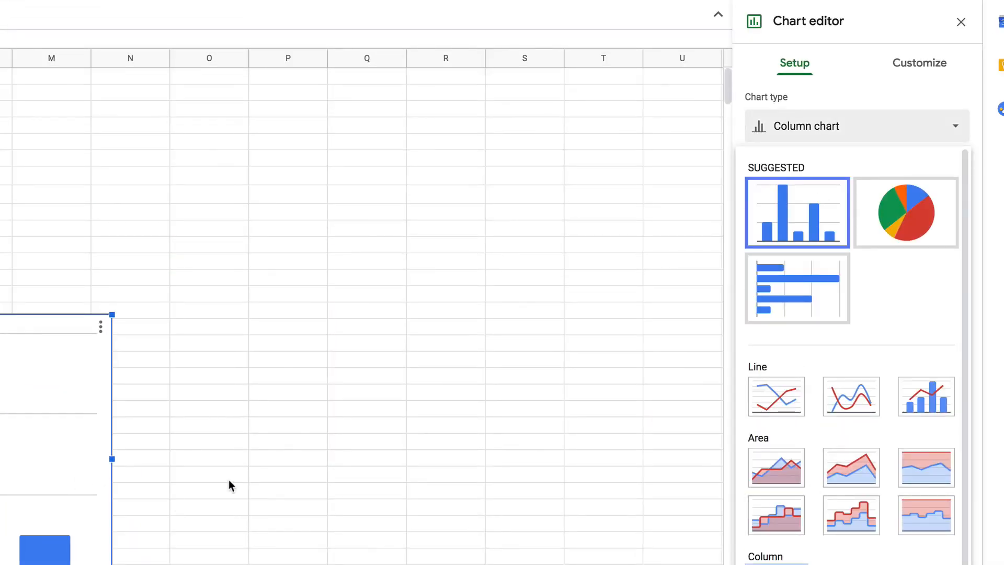
pyautogui.click(310, 476)
pyautogui.moveTo(0, 467); pyautogui.dragTo(400, 322)
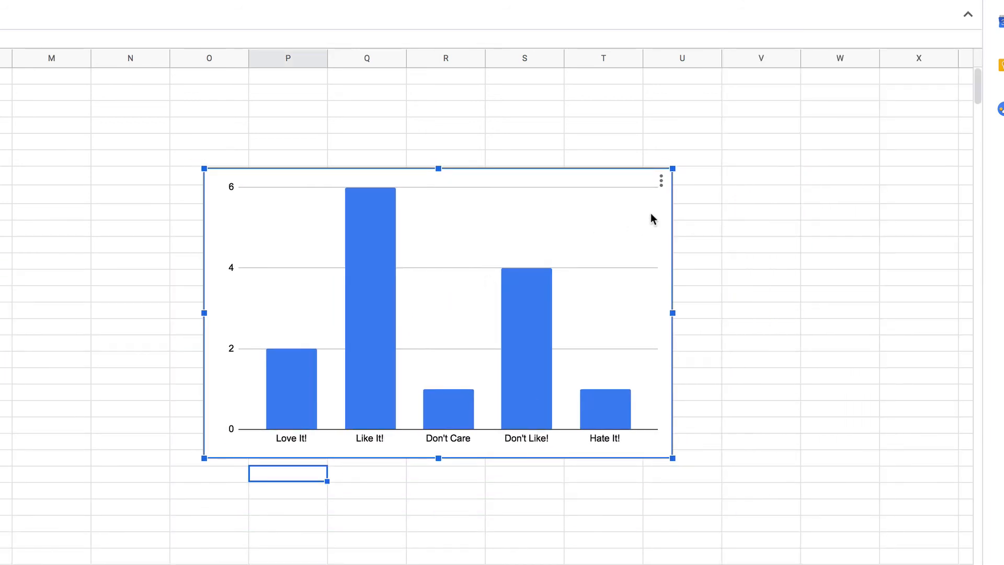
# Open the country music column chart for editing and change its type to Pie chart
pyautogui.click(660, 182)
pyautogui.click(633, 205)
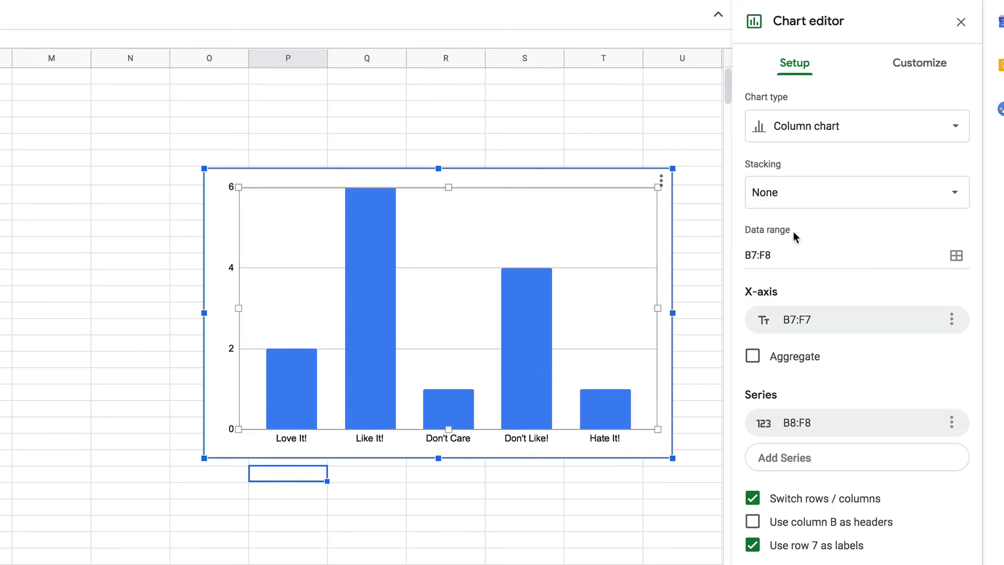
pyautogui.click(837, 135)
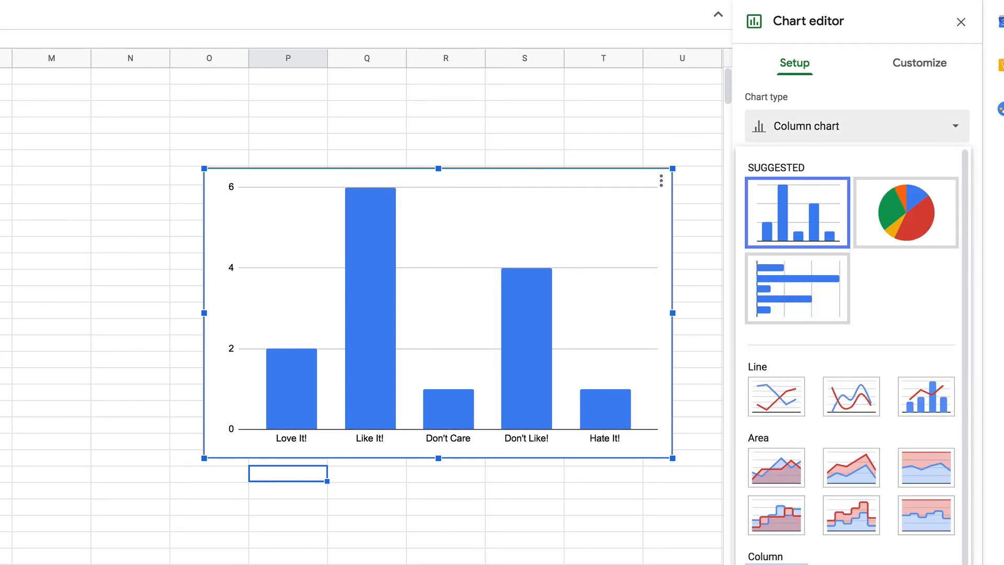
pyautogui.click(906, 213)
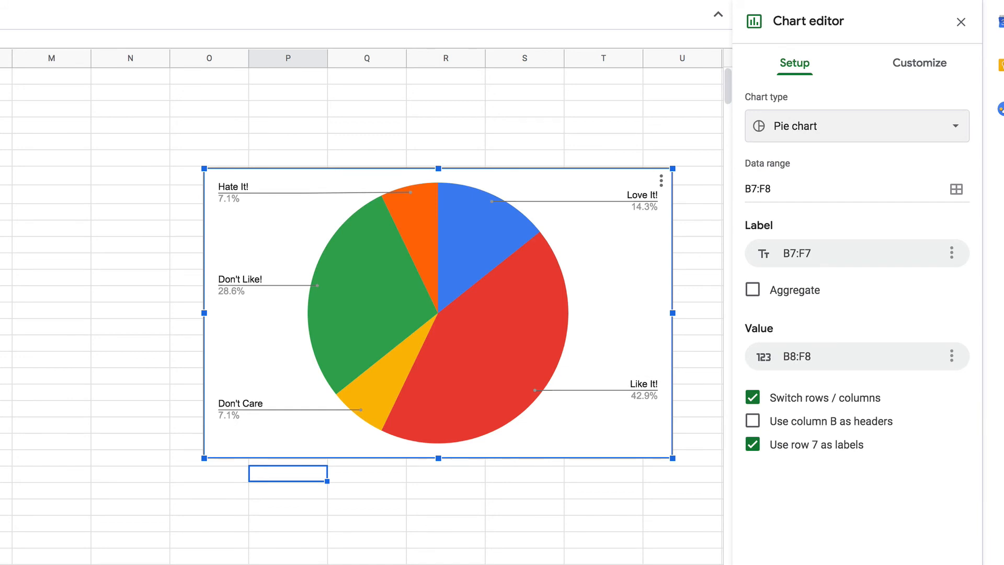
# Try the Doughnut chart type and set the chart's type to 3D pie chart
pyautogui.click(792, 135)
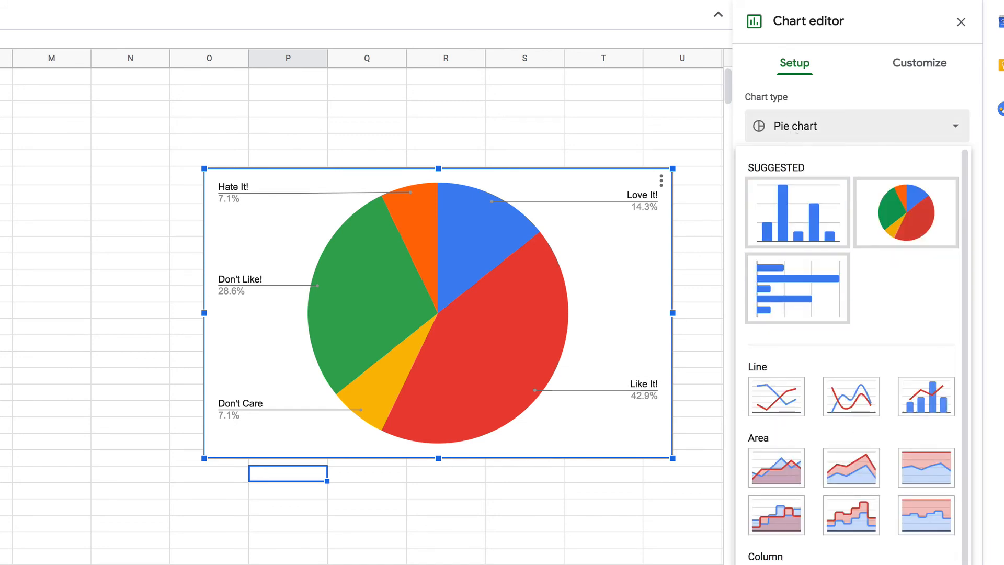
pyautogui.click(858, 564)
pyautogui.click(851, 130)
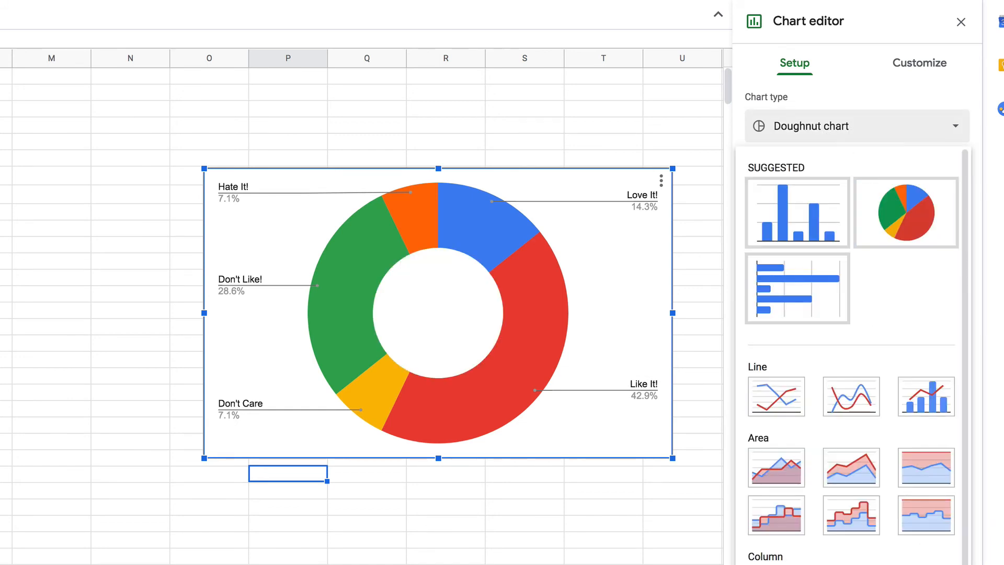
pyautogui.click(858, 524)
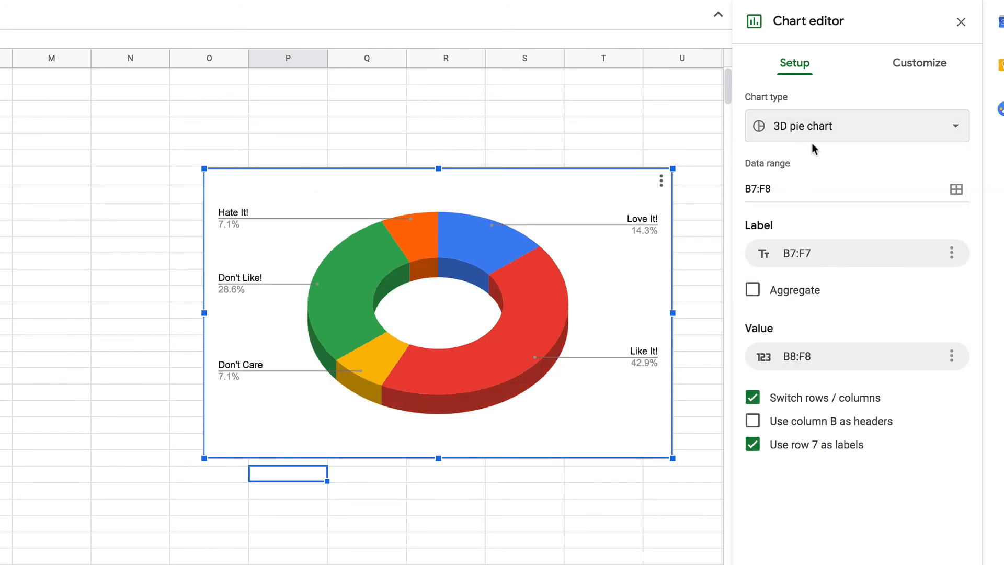
# Give the chart the title "Country Music Opinions"
pyautogui.click(920, 60)
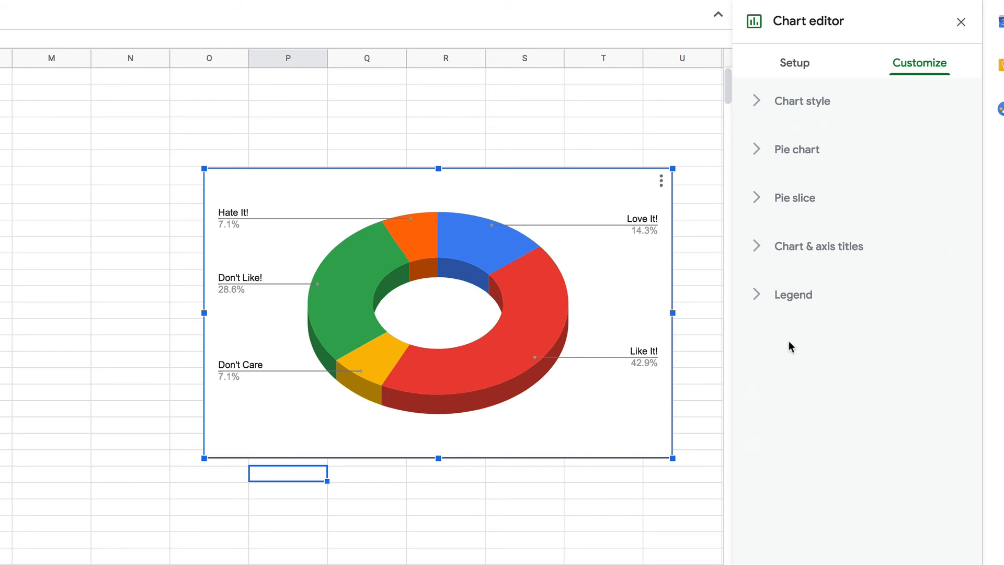
pyautogui.click(757, 250)
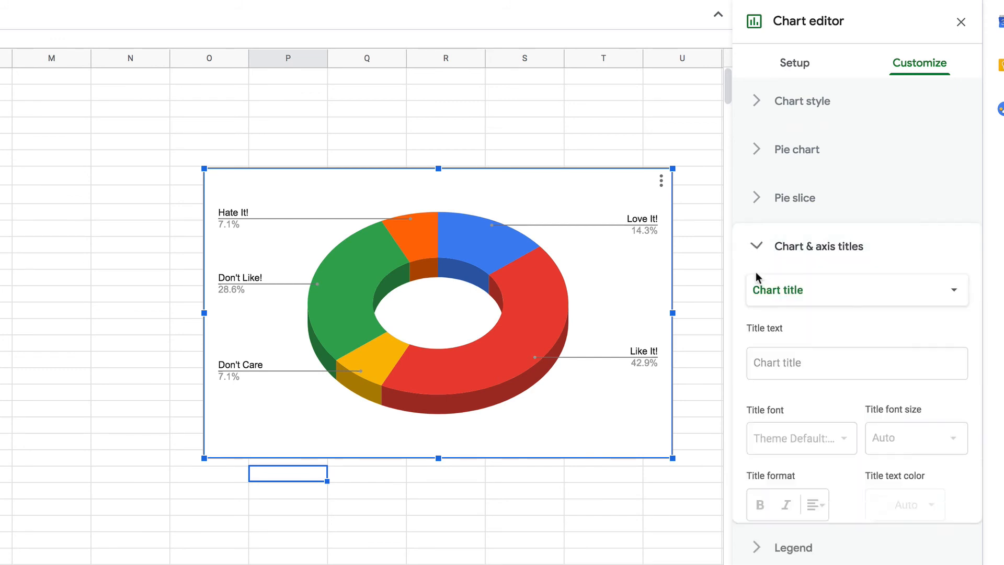
pyautogui.click(794, 365)
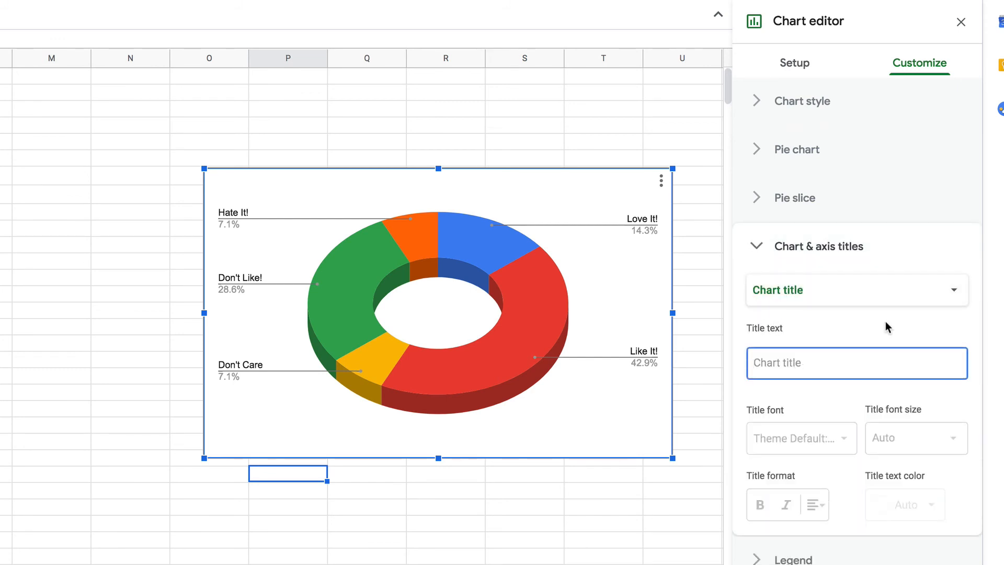
pyautogui.write('Country m')
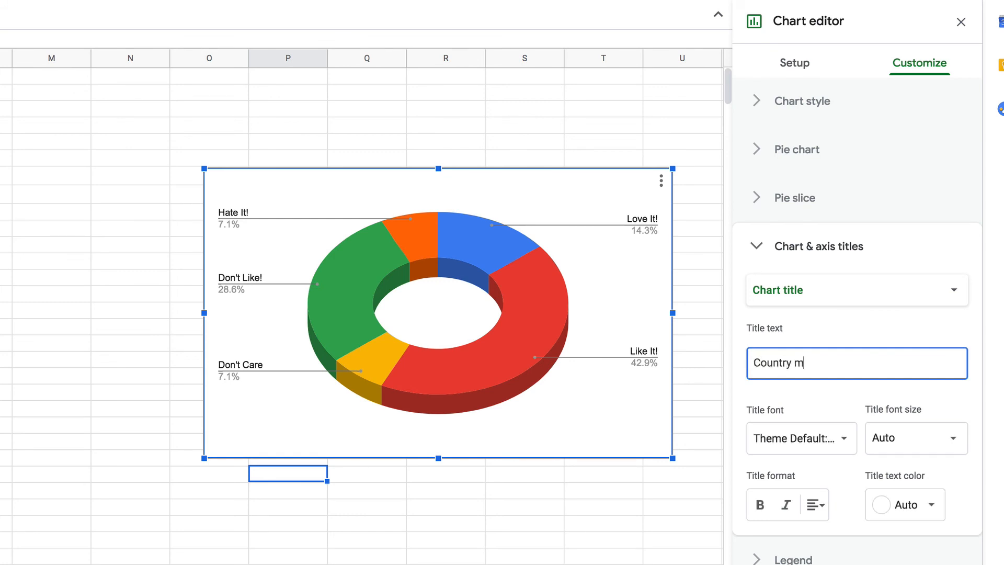
pyautogui.write('usic Opinions')
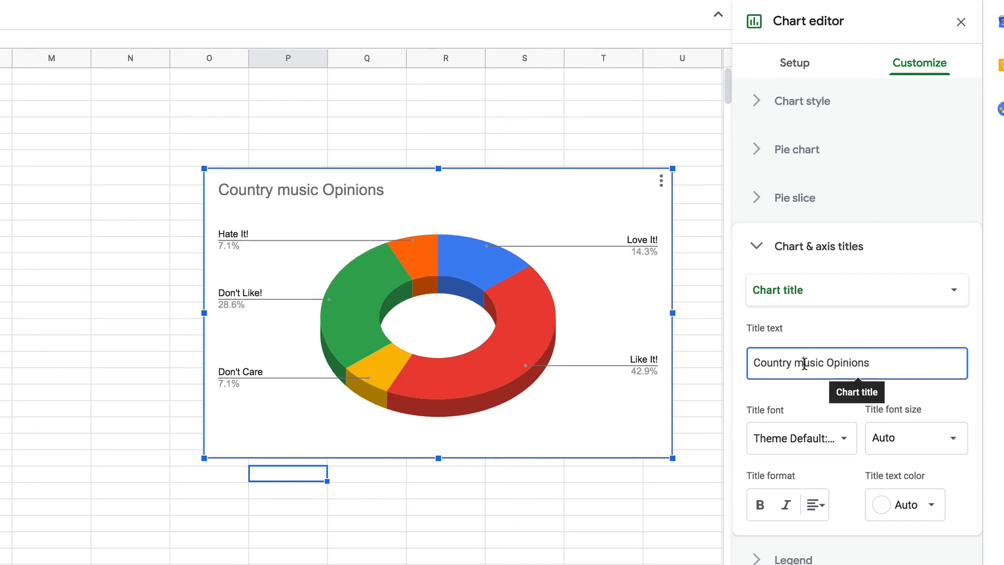
pyautogui.press('BackSpace')
pyautogui.write('M')
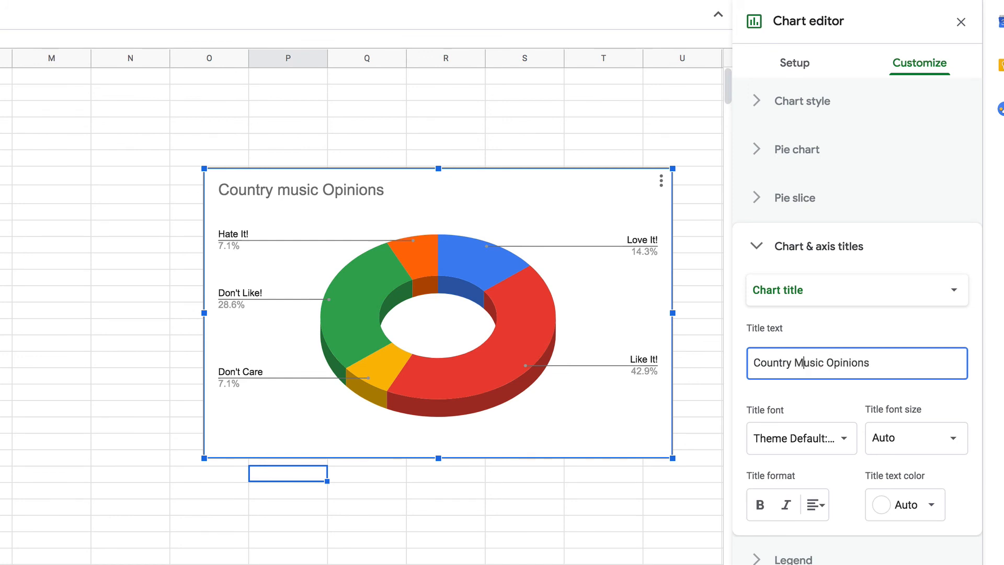
# Format the chart title as bold, centered, blue text in the Verdana font
pyautogui.click(761, 509)
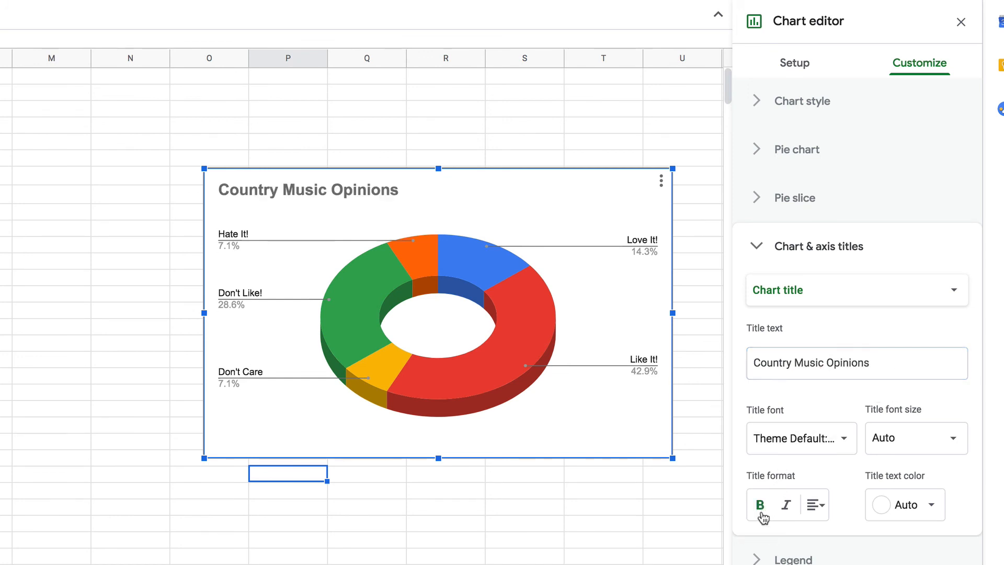
pyautogui.click(846, 440)
pyautogui.click(793, 564)
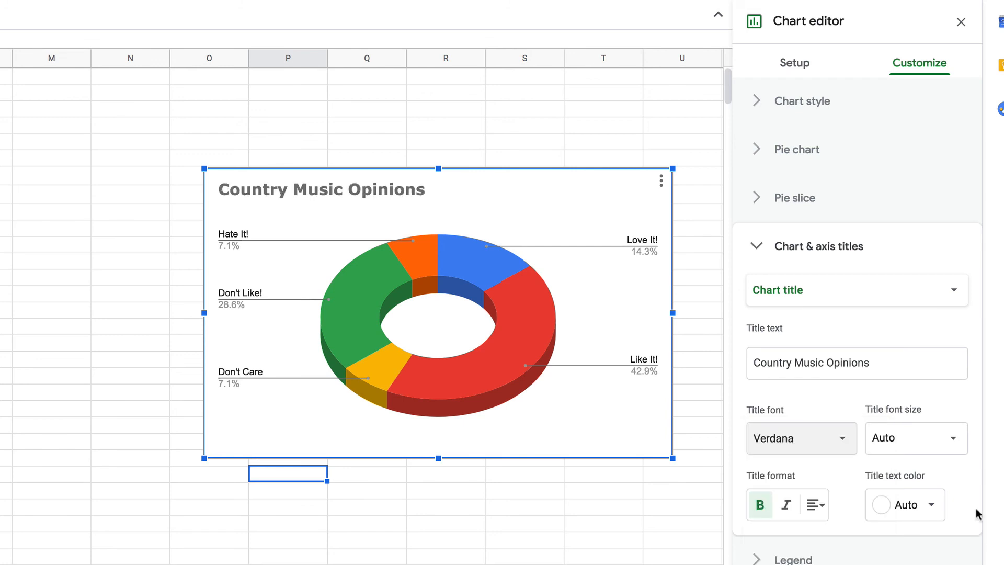
pyautogui.click(819, 504)
pyautogui.click(839, 539)
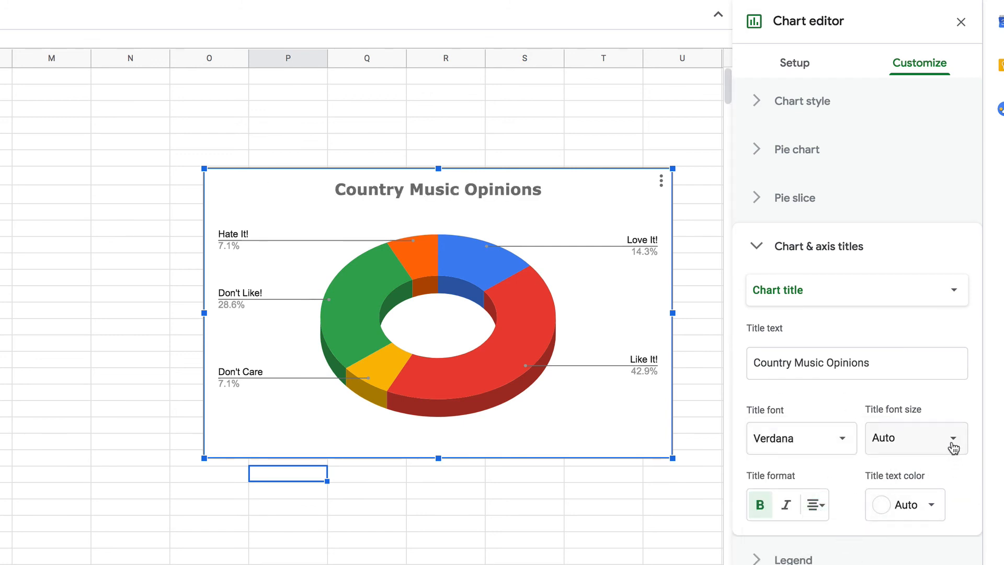
pyautogui.click(931, 504)
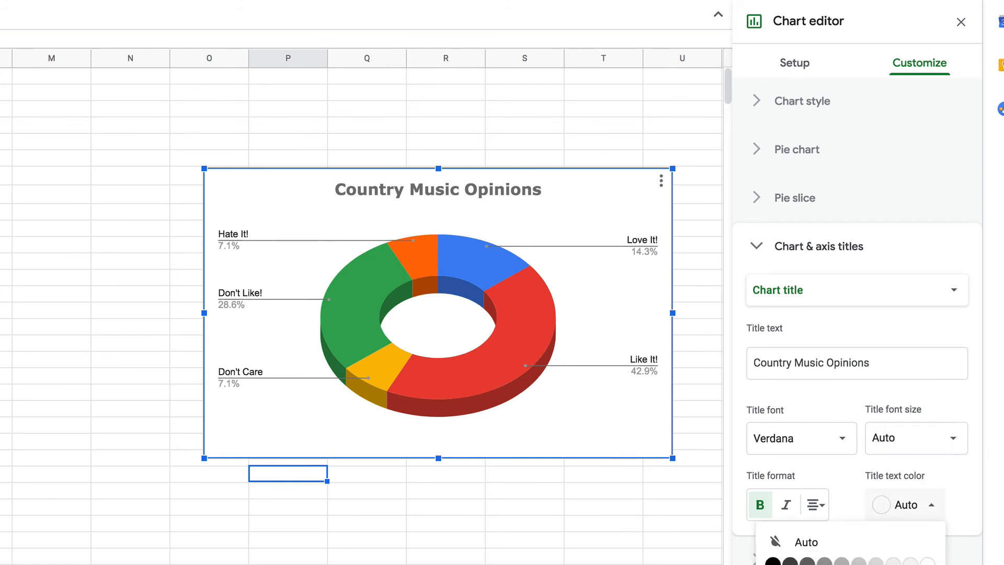
pyautogui.click(893, 564)
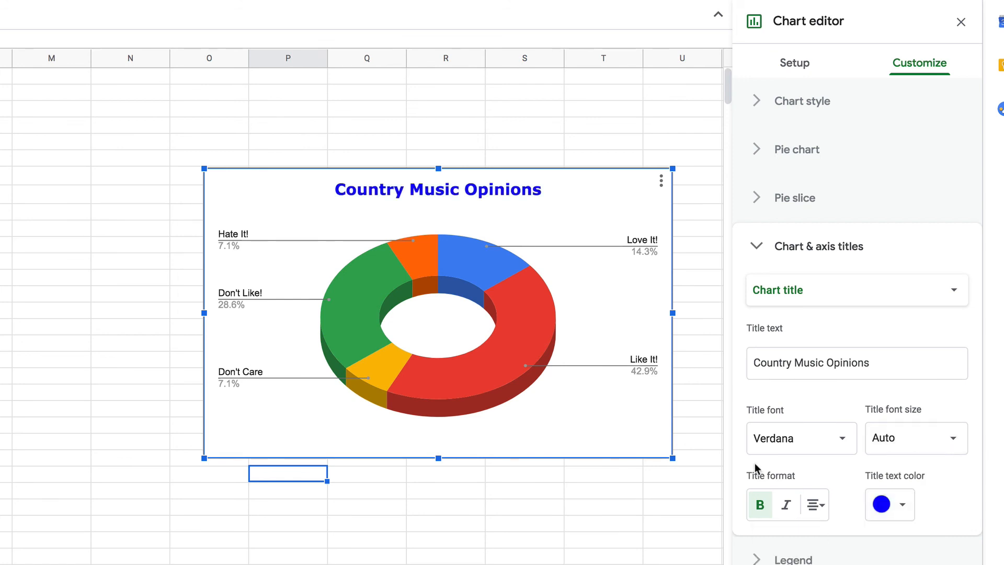
pyautogui.click(757, 251)
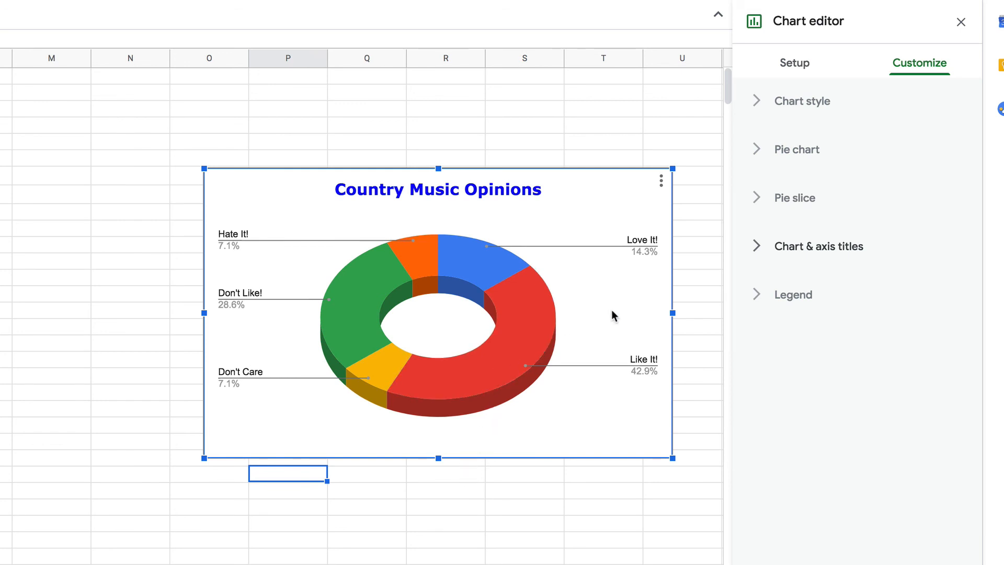
# Try a 25% donut hole on the country music chart and set the donut hole to 0%
pyautogui.click(755, 153)
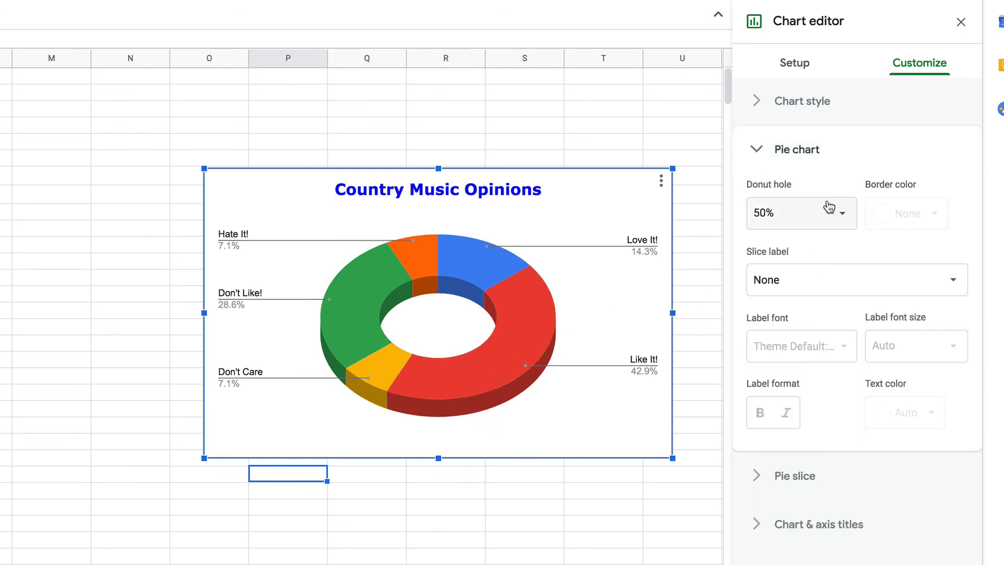
pyautogui.click(843, 215)
pyautogui.click(791, 277)
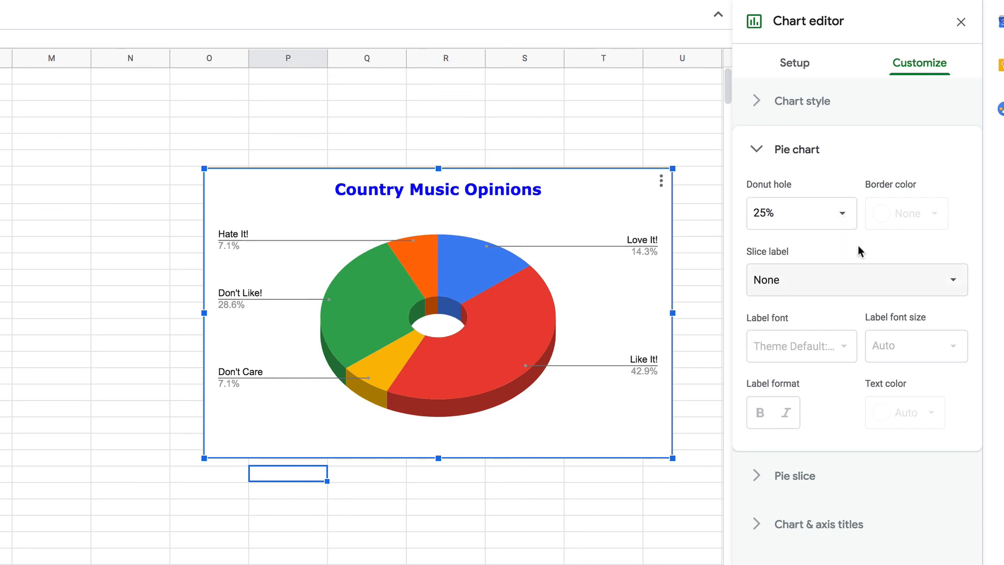
pyautogui.click(844, 216)
pyautogui.click(793, 248)
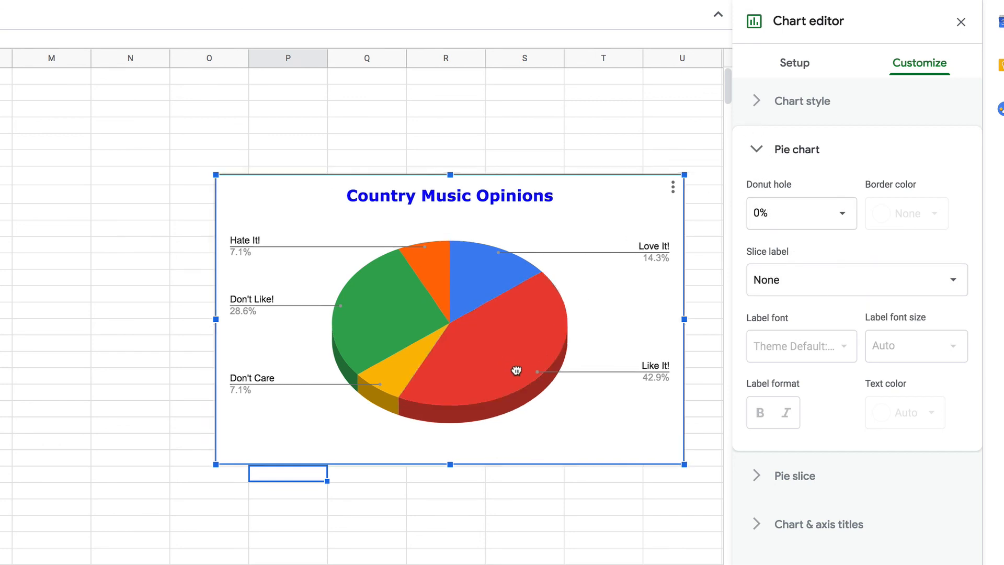
pyautogui.click(764, 149)
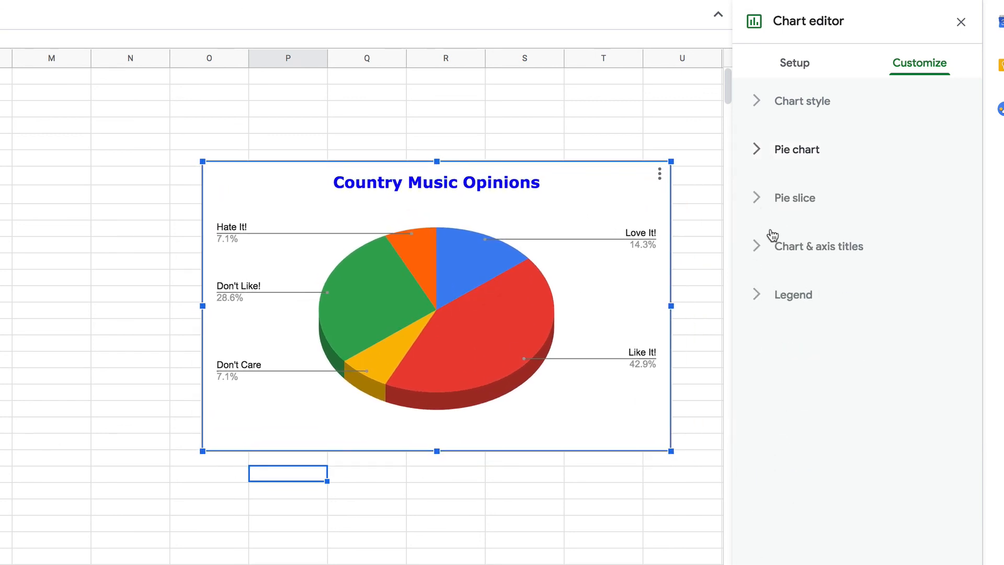
# Review the chart's Pie slice, Chart & axis titles and Legend settings
pyautogui.click(756, 201)
pyautogui.click(755, 202)
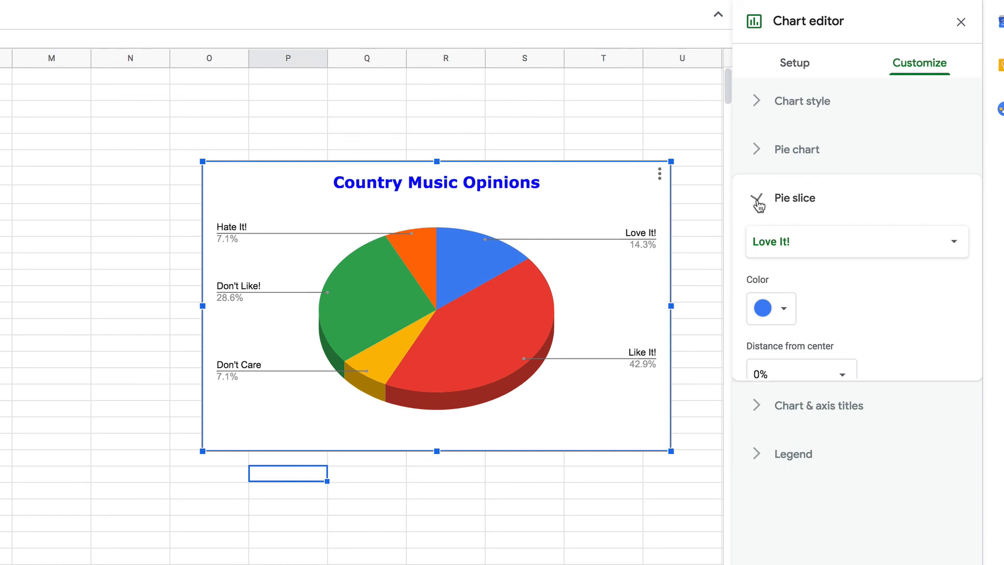
pyautogui.click(756, 247)
pyautogui.click(756, 248)
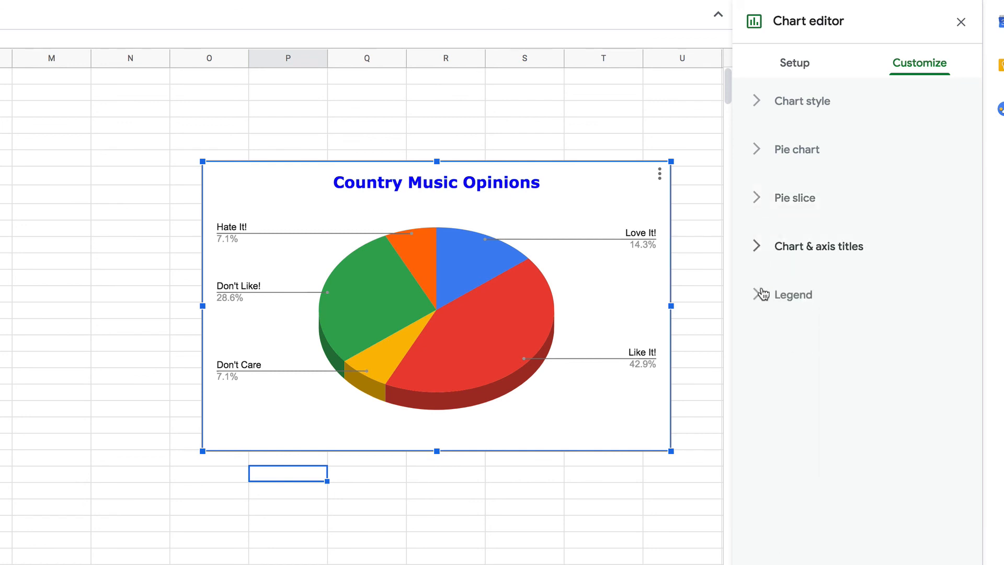
pyautogui.click(755, 308)
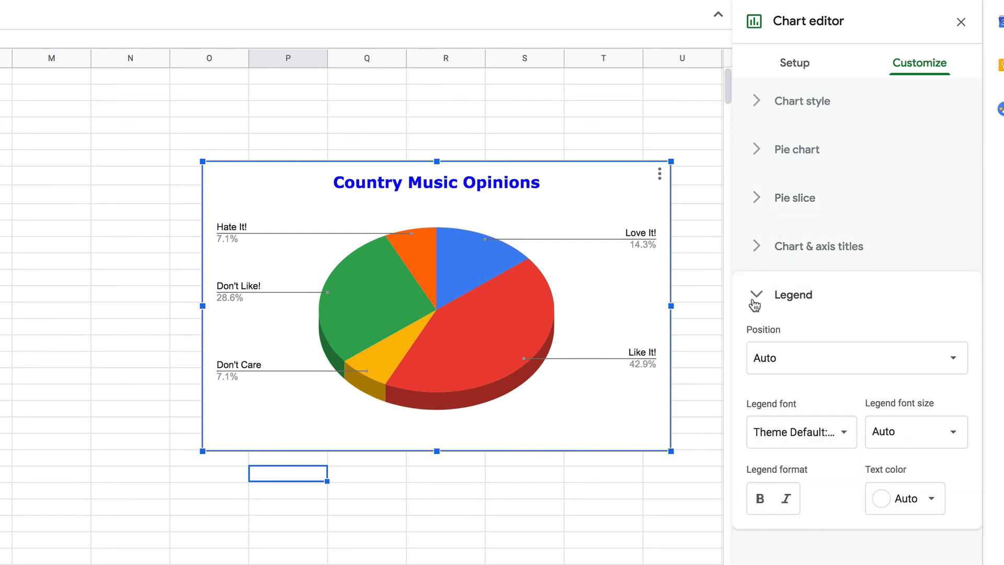
pyautogui.click(756, 304)
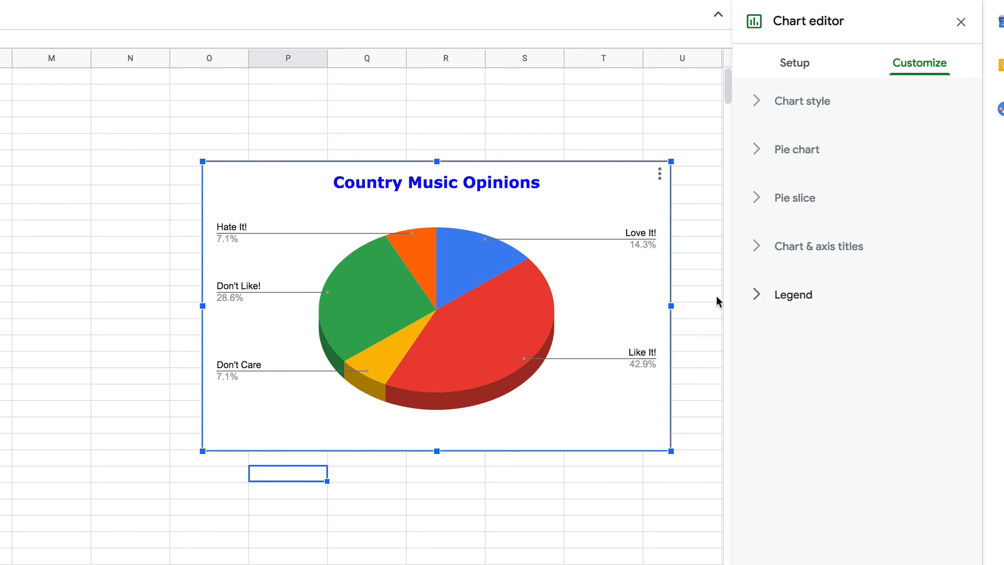
# Move the Country Music Opinions chart down and to the left on the sheet
pyautogui.moveTo(484, 338); pyautogui.dragTo(409, 436)
pyautogui.click(581, 274)
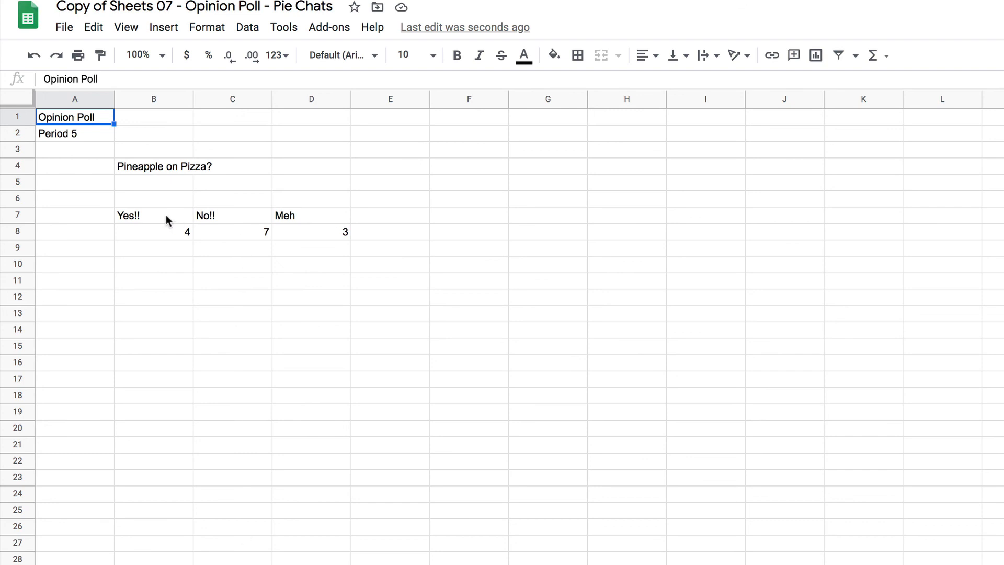
# Select the "Pineapple on Pizza?" poll labels and counts in B7:D8 on that poll's sheet
pyautogui.moveTo(157, 198); pyautogui.dragTo(325, 237)
pyautogui.click(189, 278)
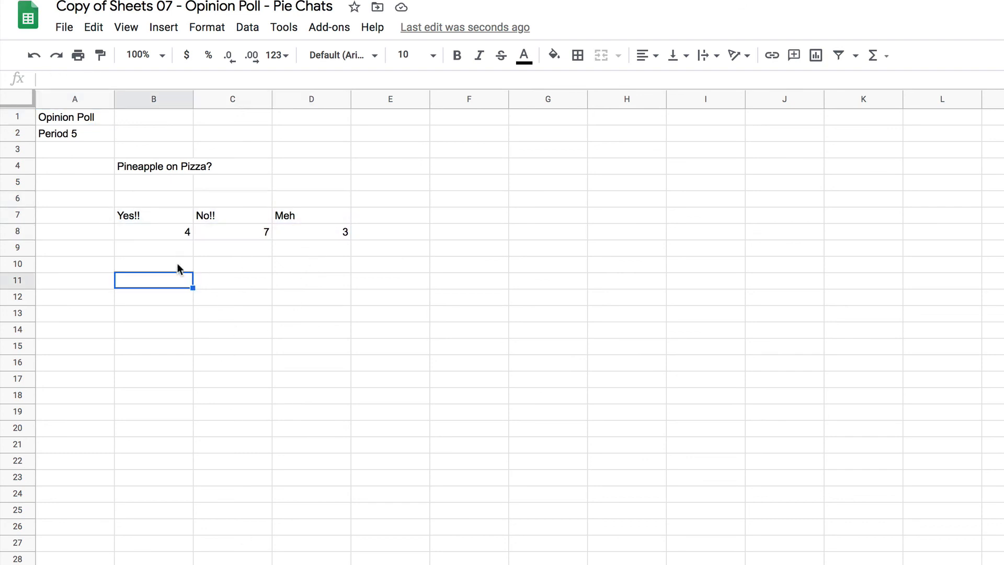
pyautogui.moveTo(147, 215); pyautogui.dragTo(327, 233)
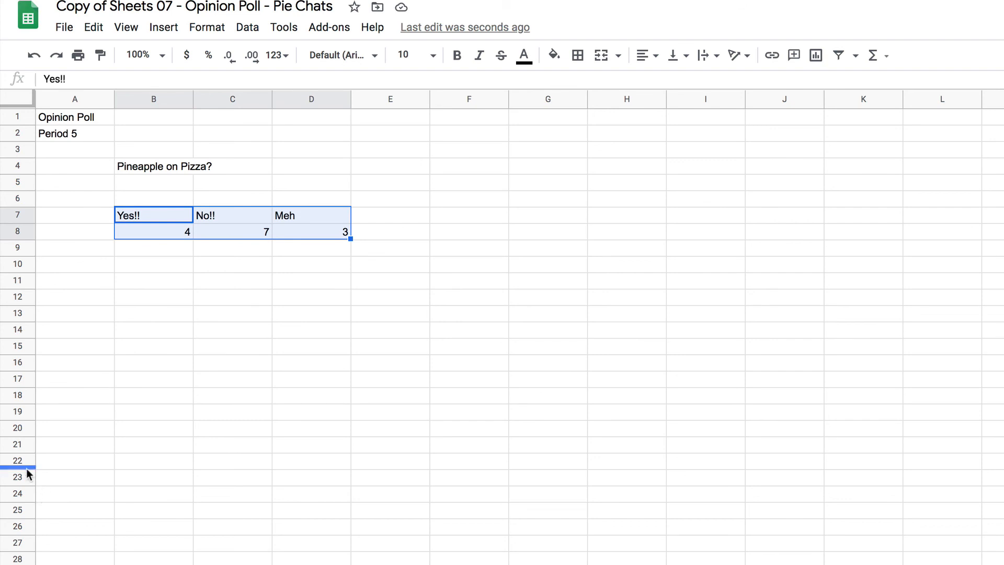